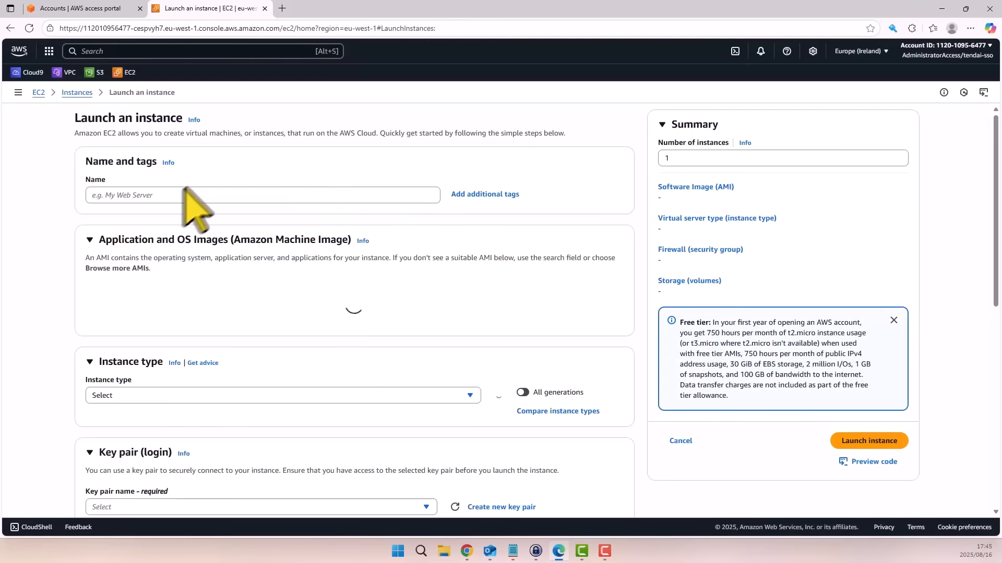
Name the instance AD-Server and choose the Microsoft Windows Server 2025 Base image.
click(171, 196)
text(AD)
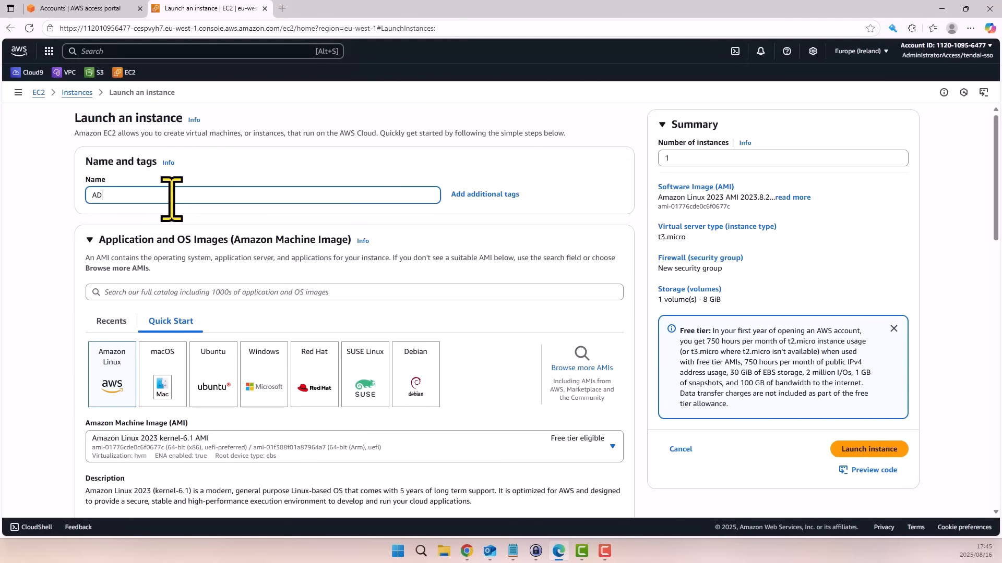
text(-Server)
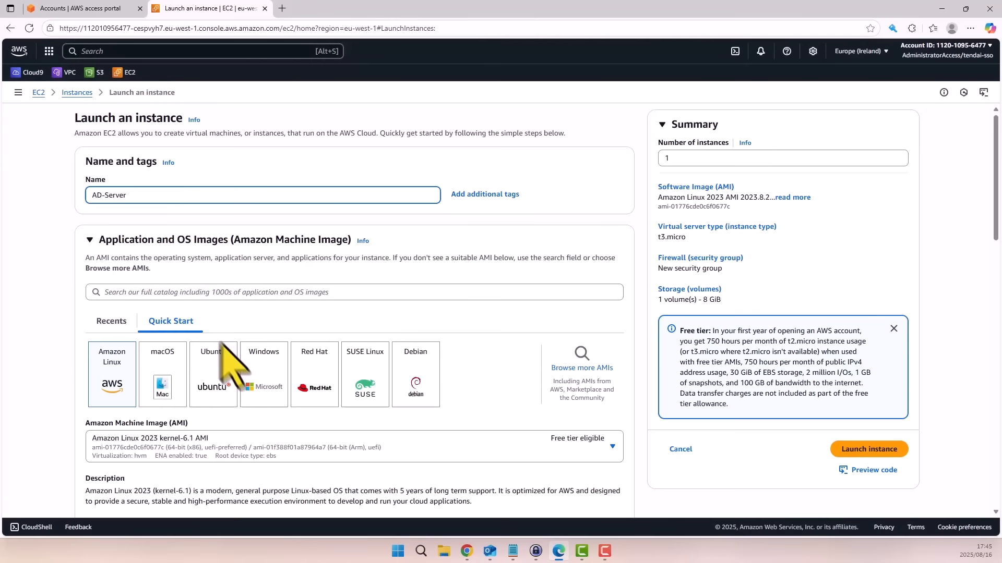
click(266, 386)
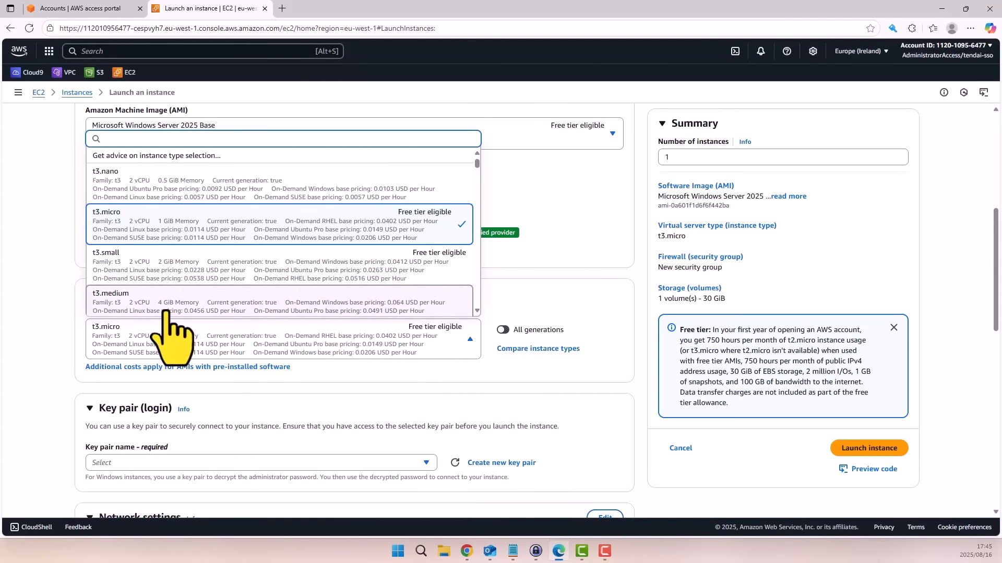
Set the instance type to t3.medium and select the existing AD-SERVER key pair for login.
click(166, 313)
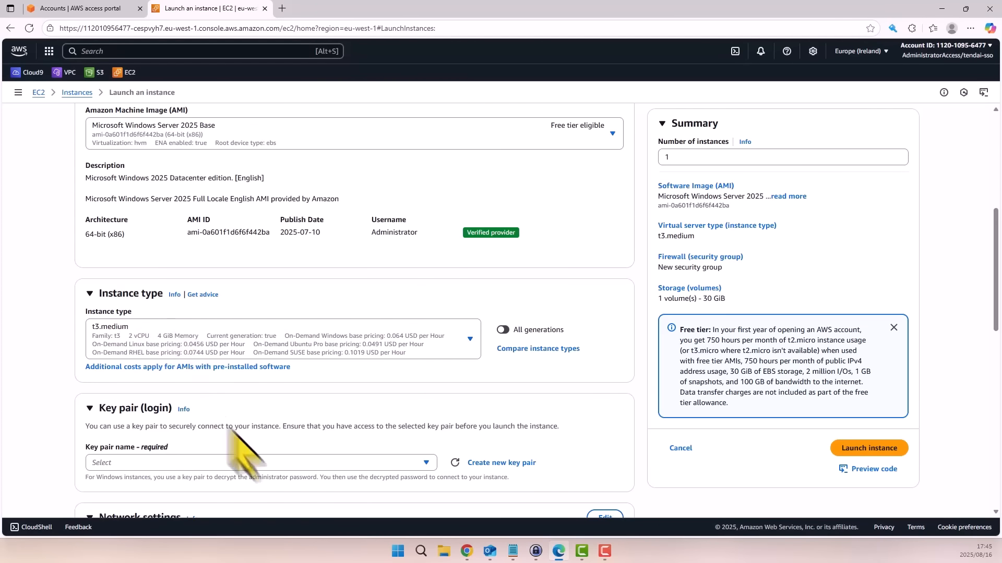
click(426, 462)
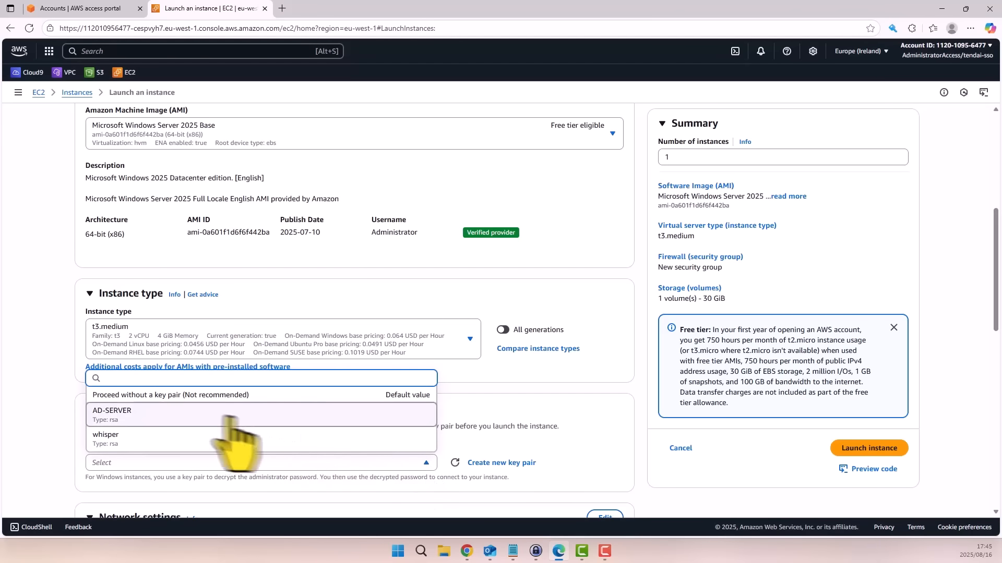
click(146, 411)
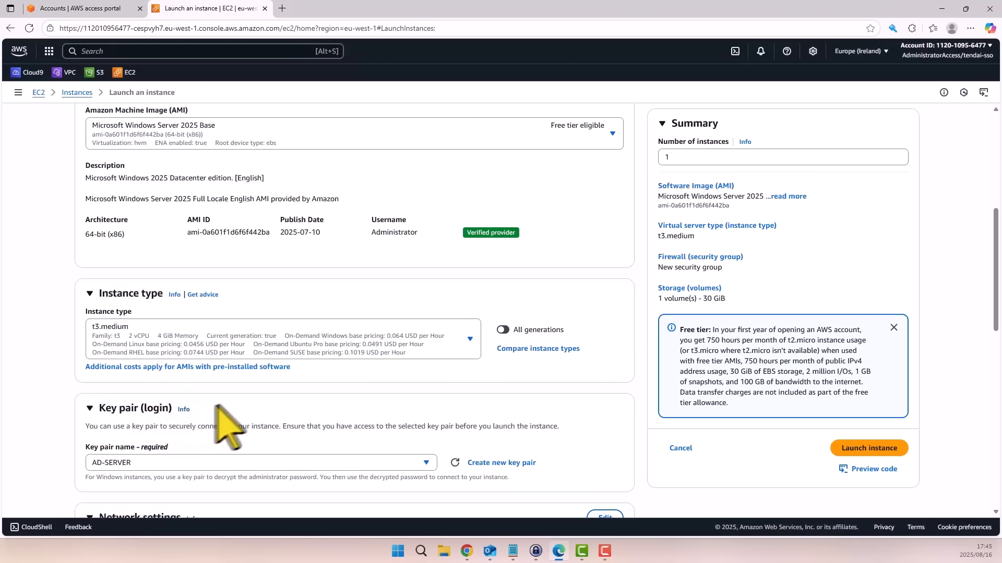
Edit the network settings to place the instance in the Client-VPN-vpc network.
scroll(261, 386, down, 1)
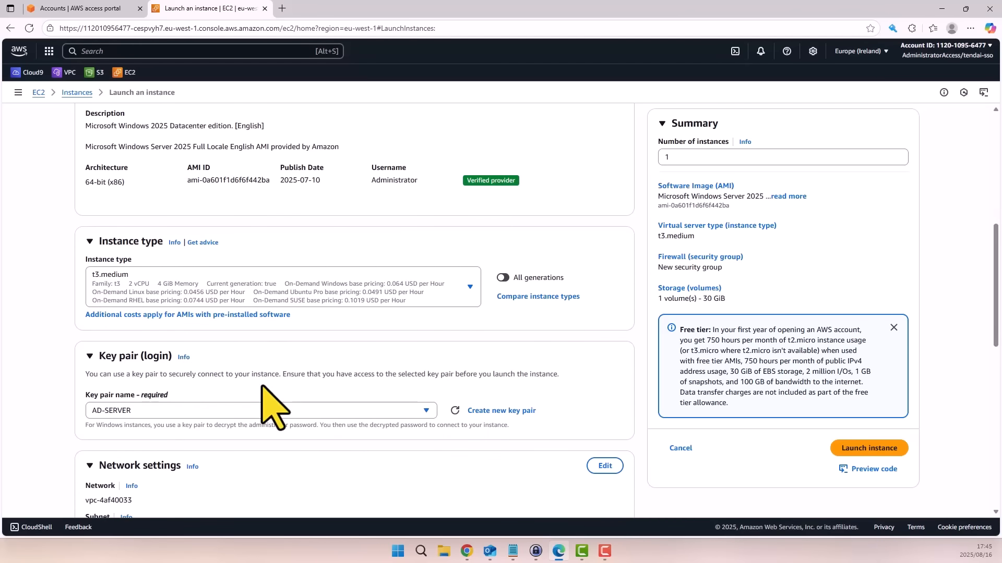
scroll(263, 389, down, 2)
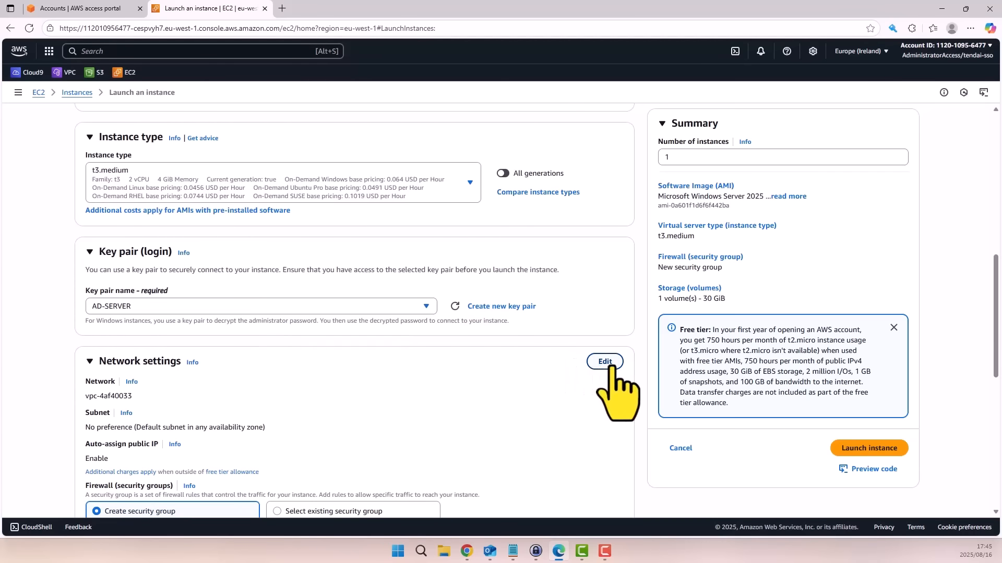
click(605, 361)
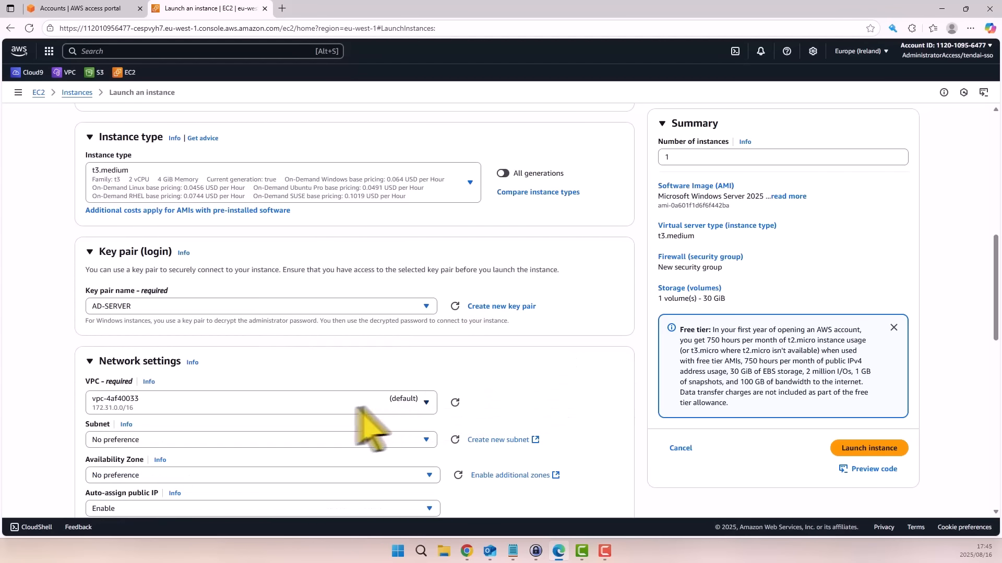
click(420, 403)
click(218, 443)
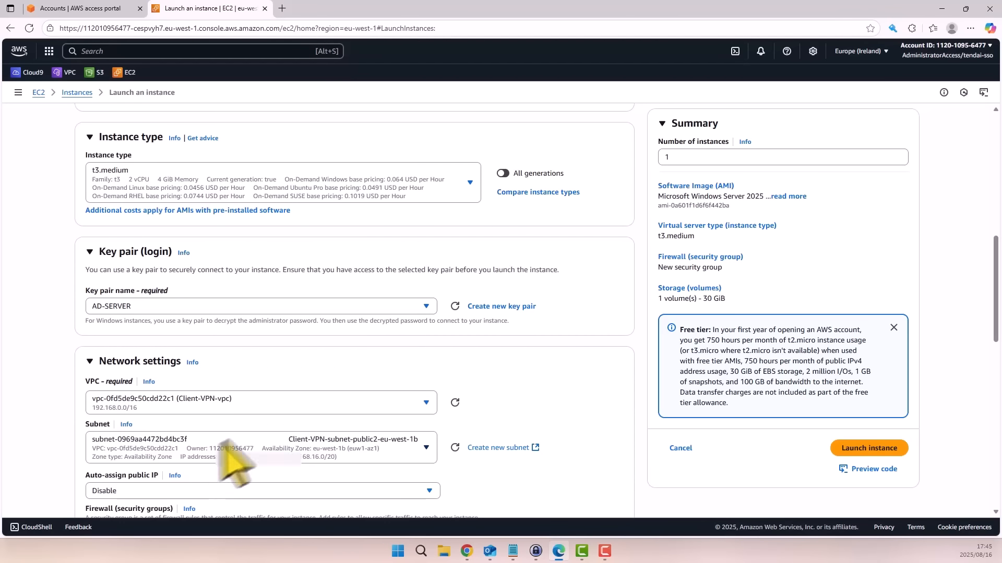
Enable auto-assigned public IP and name the instance's new security group AD-Server.
scroll(334, 423, down, 2)
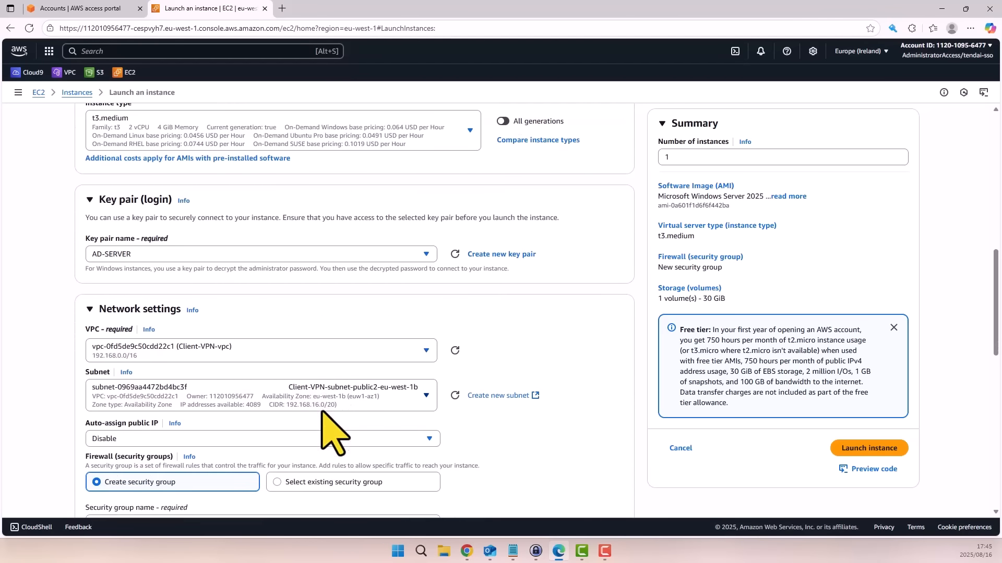
scroll(320, 411, down, 1)
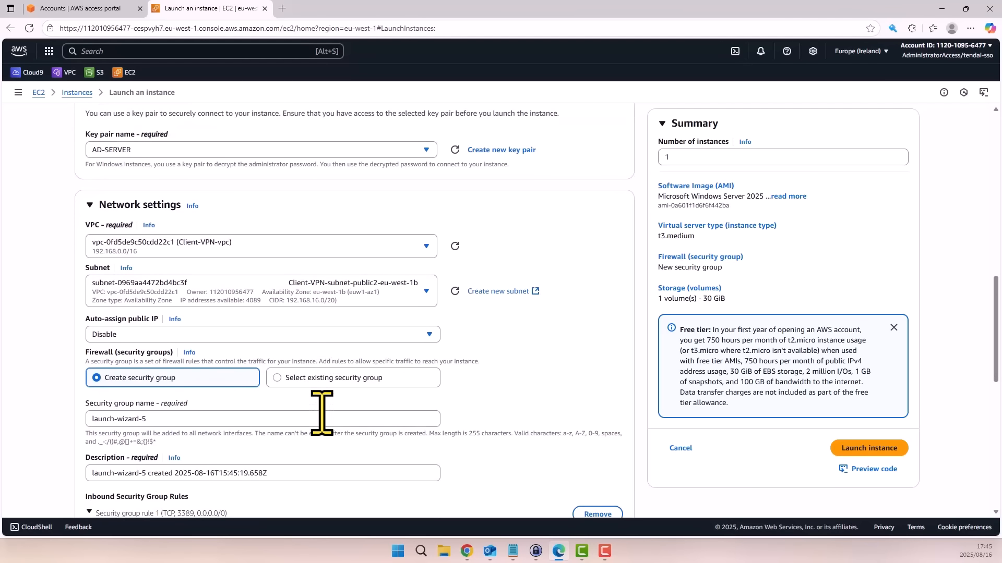
scroll(322, 412, down, 1)
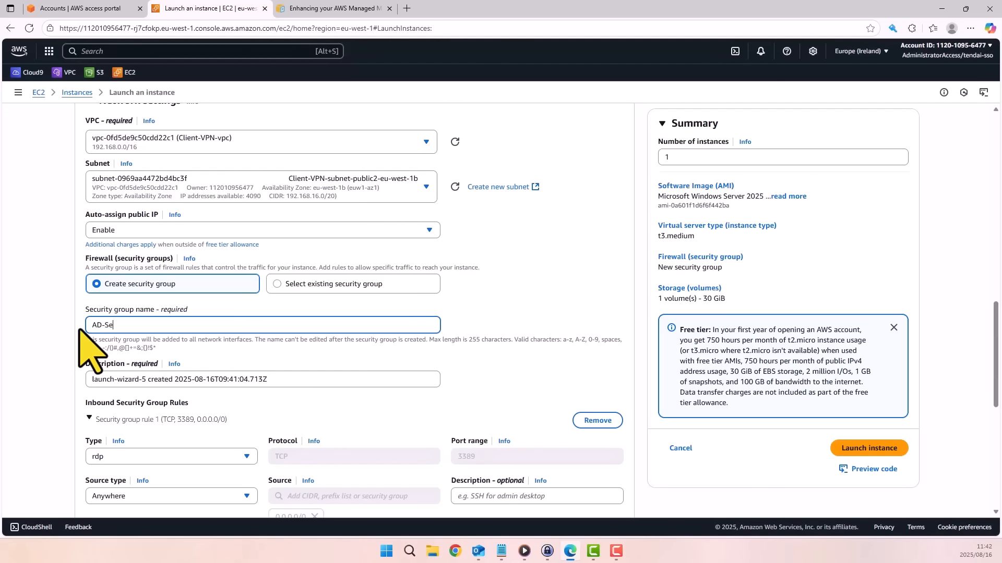
key(BackSpace)
key(BackSpace)
key(BackSpace)
key(BackSpace)
text(ver)
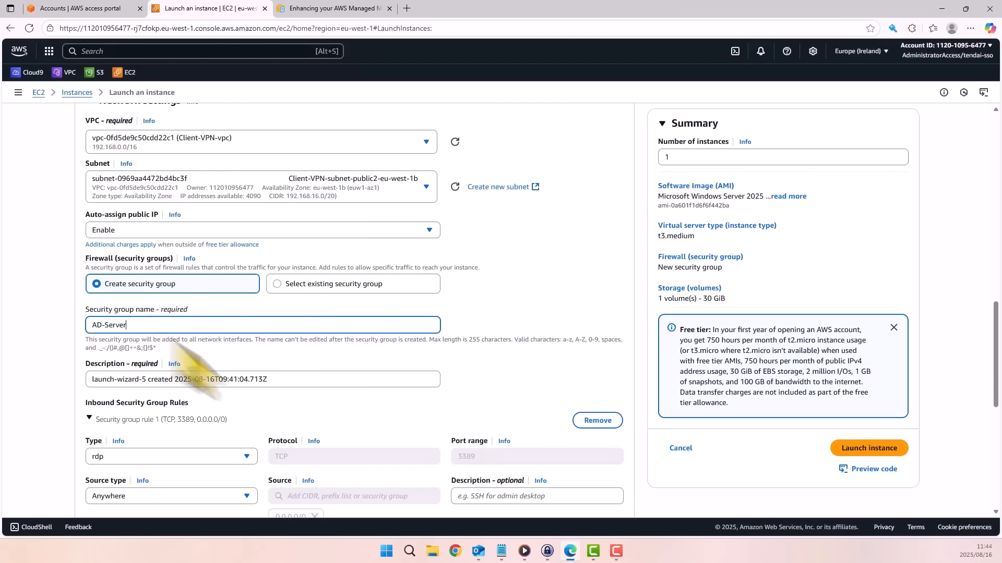
Copy the security group name AD-Server into its description, replacing the default text.
drag(139, 328, 90, 325)
right_click(104, 326)
click(132, 369)
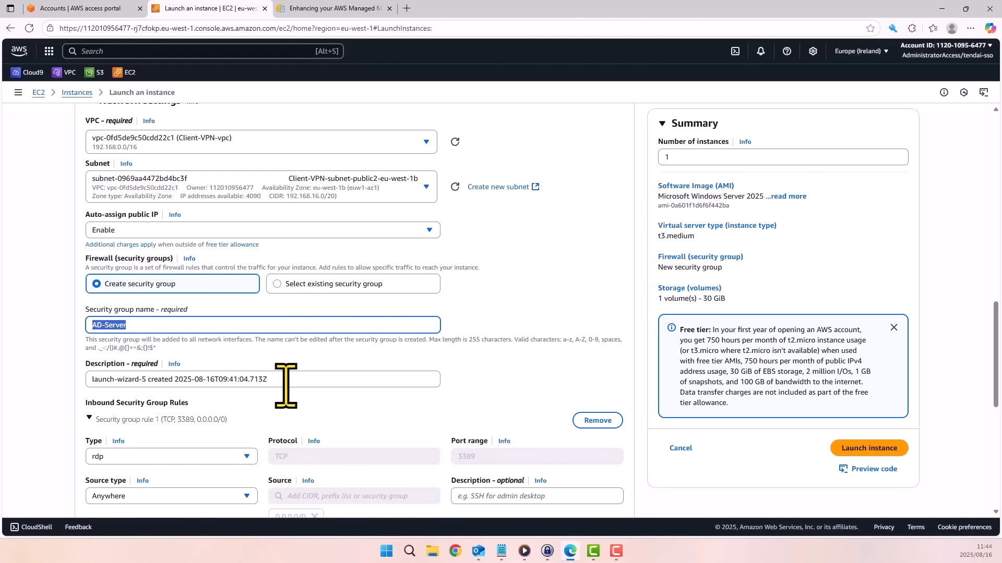
drag(276, 386, 84, 387)
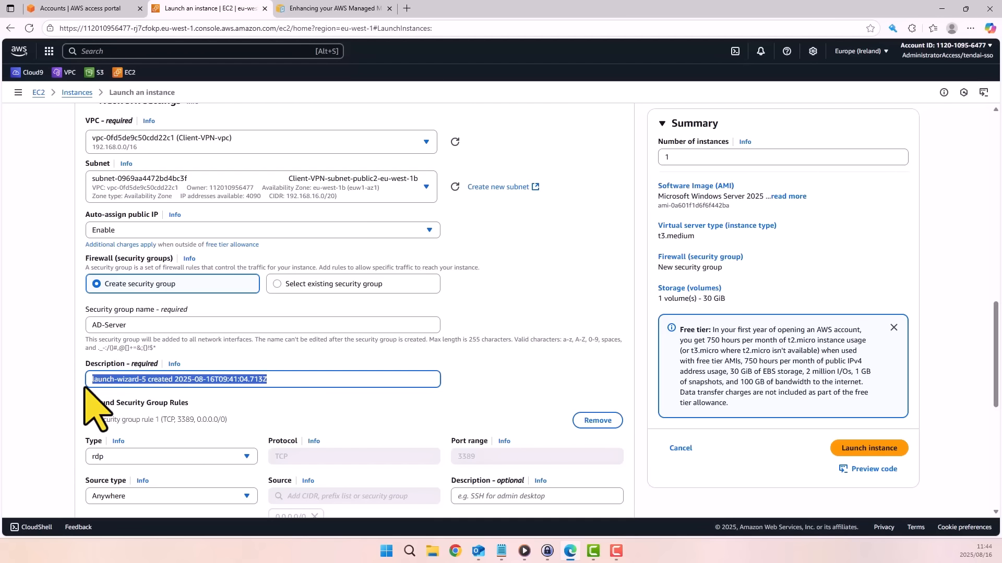
key(ctrl+v)
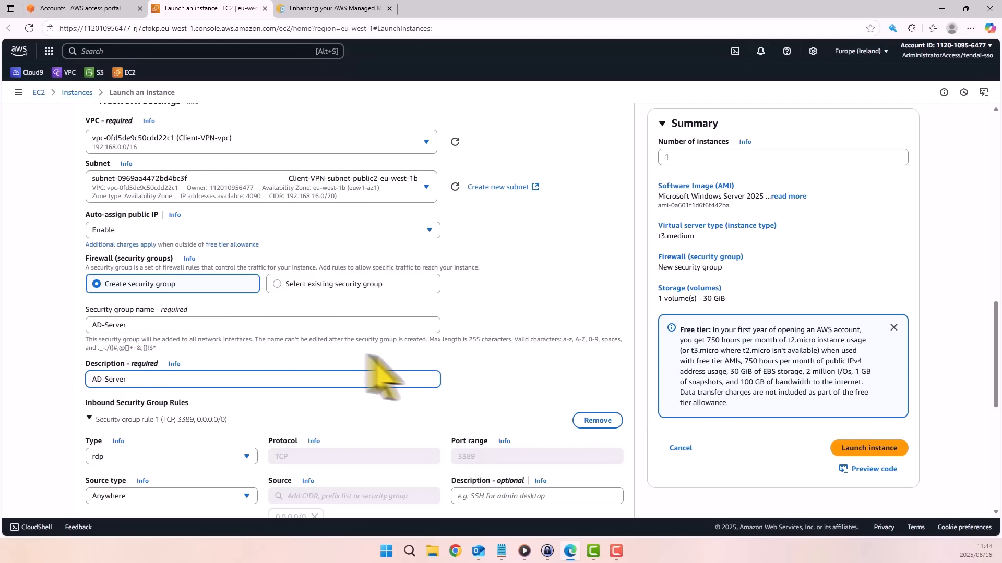
Launch the instance, keeping the default RDP inbound rule and the 30 GiB gp3 root volume.
scroll(341, 349, down, 4)
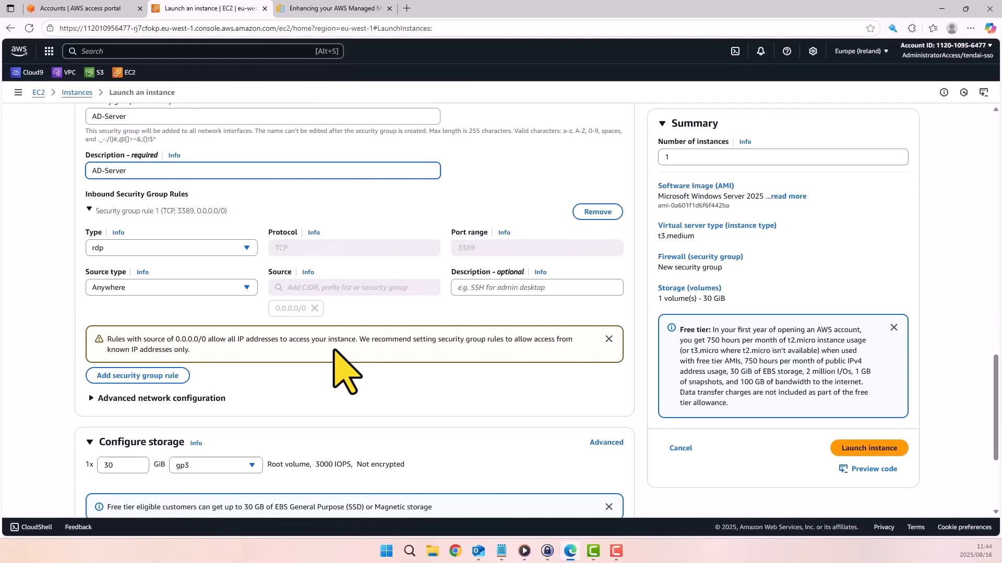
scroll(342, 371, down, 3)
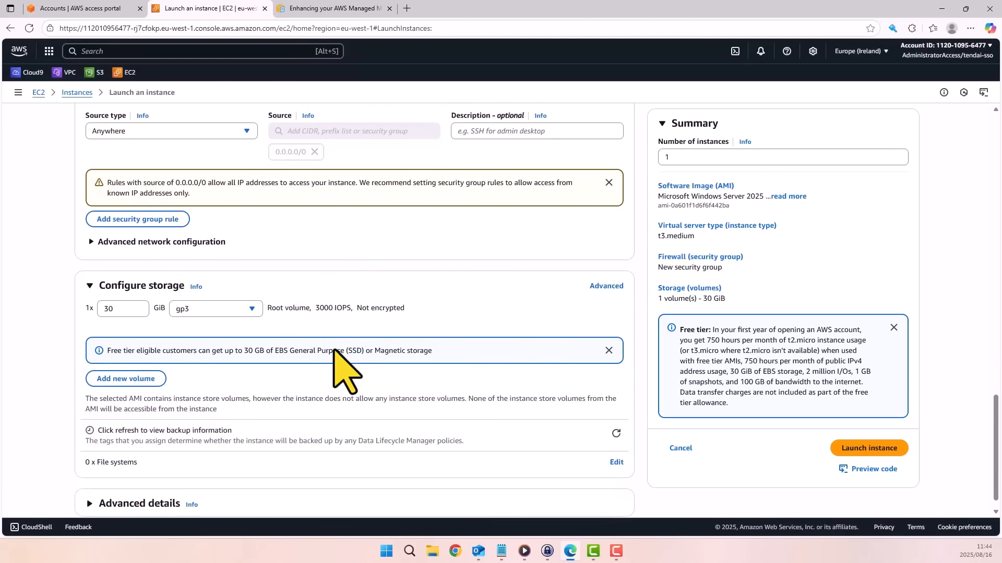
scroll(342, 372, down, 1)
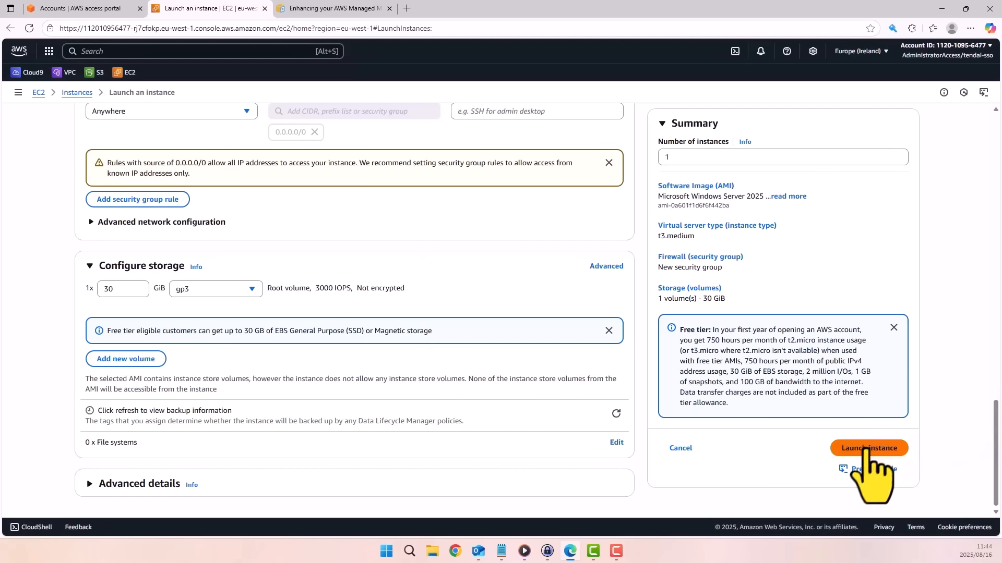
click(863, 450)
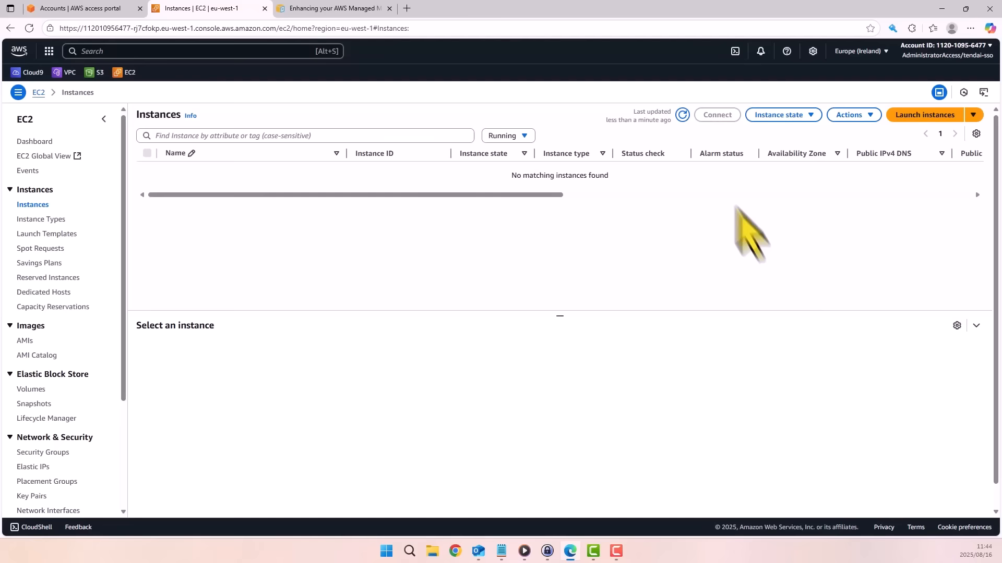
Refresh the instance list and open the inbound rules of the AD-SERVER instance's security group for editing.
click(682, 115)
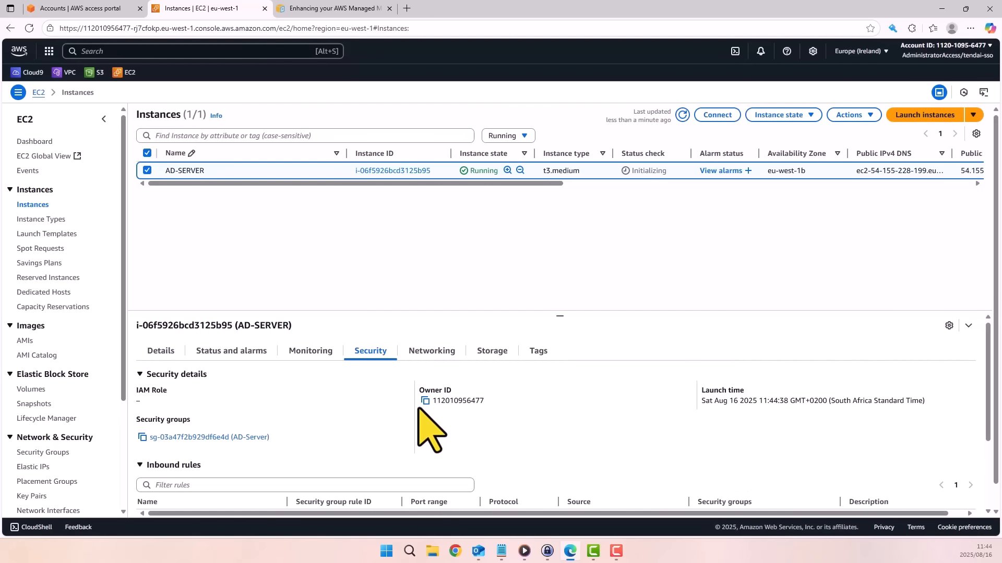
scroll(425, 424, down, 5)
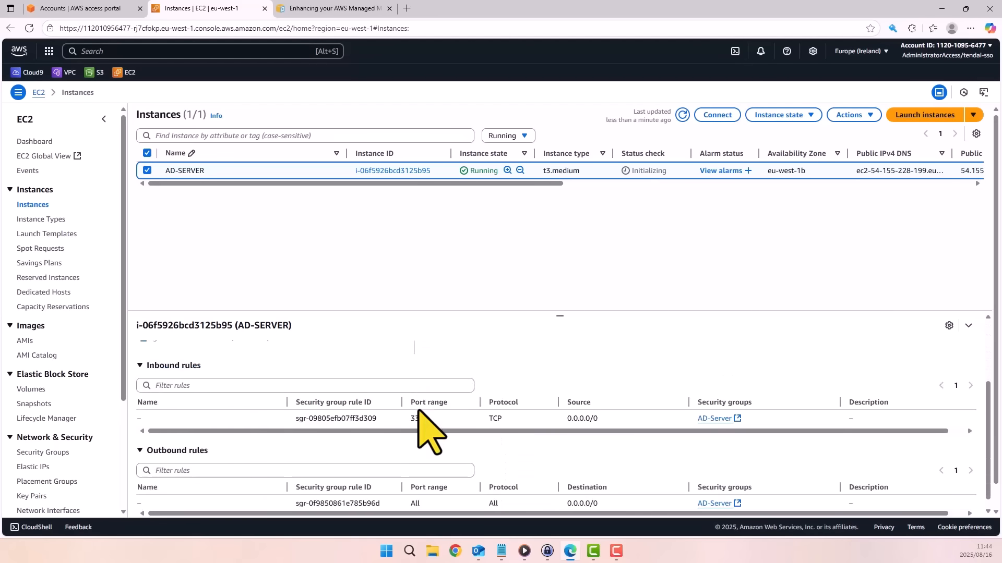
click(162, 324)
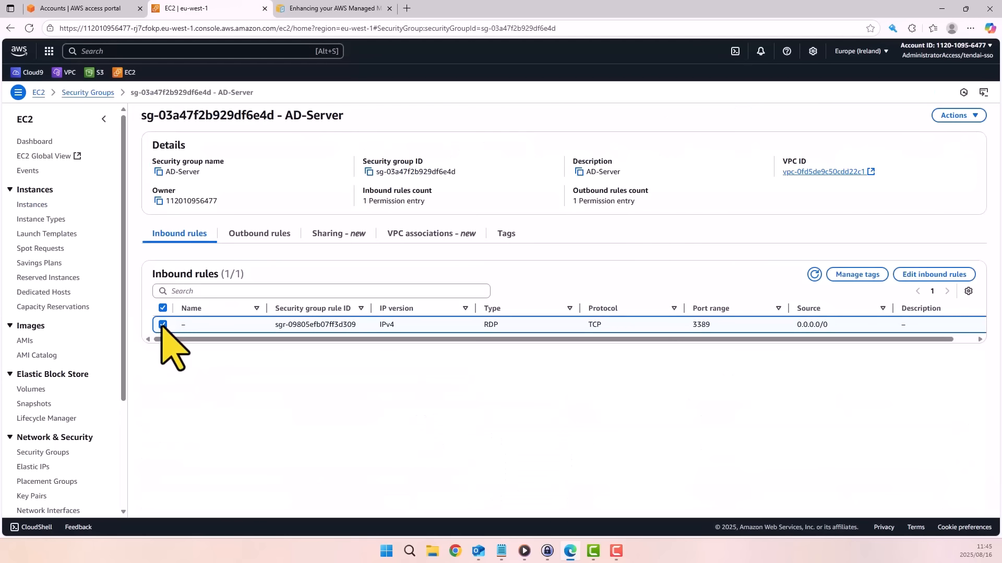
click(934, 275)
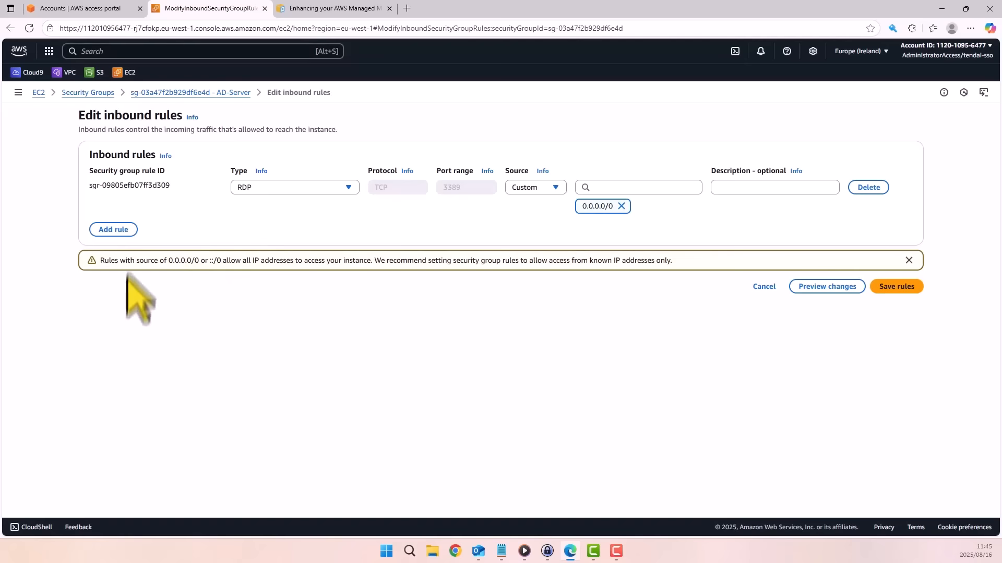
Check the Active Directory inbound port table in the documentation and add an inbound rule allowing all traffic from 192.168.0.0/16.
click(347, 9)
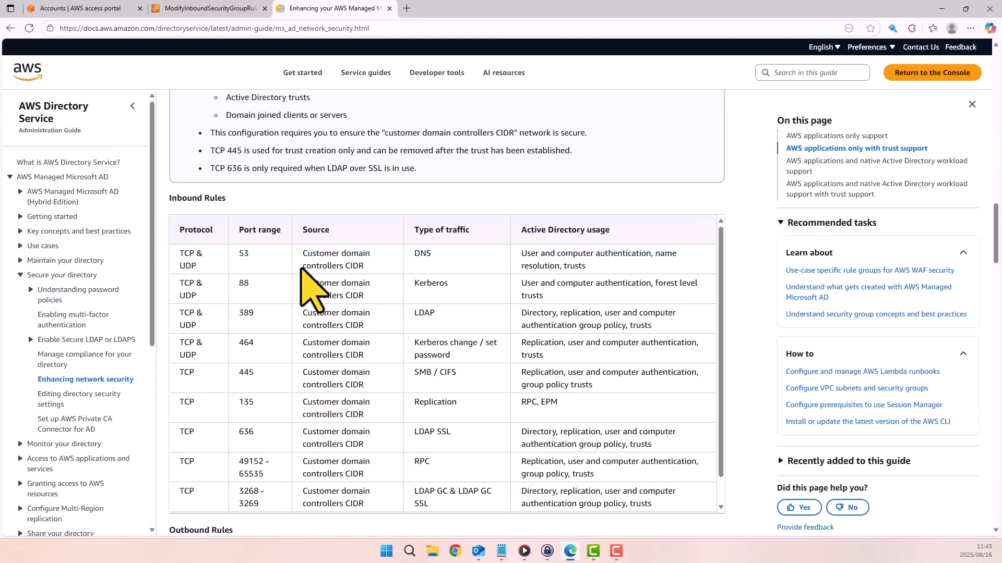
click(233, 9)
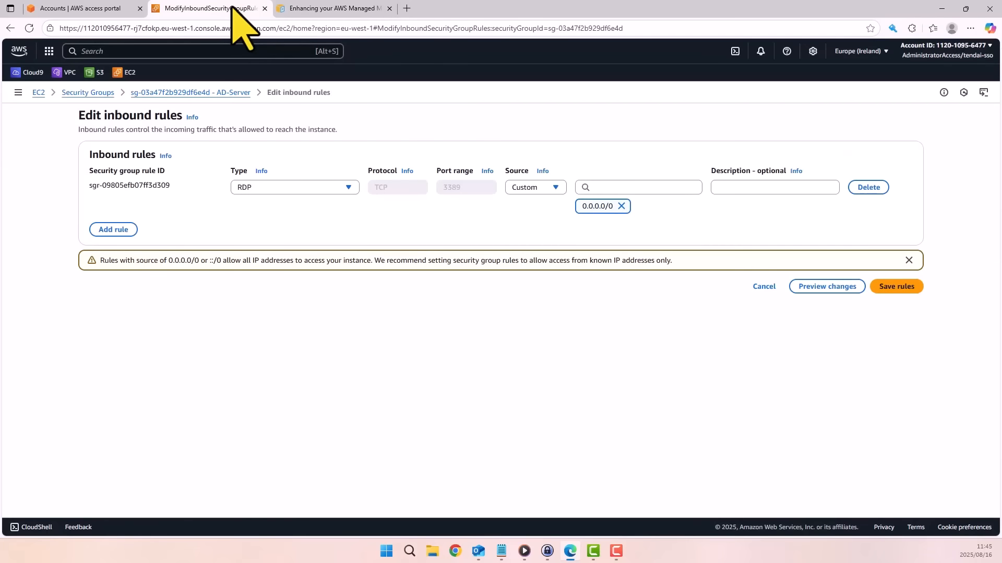
click(111, 231)
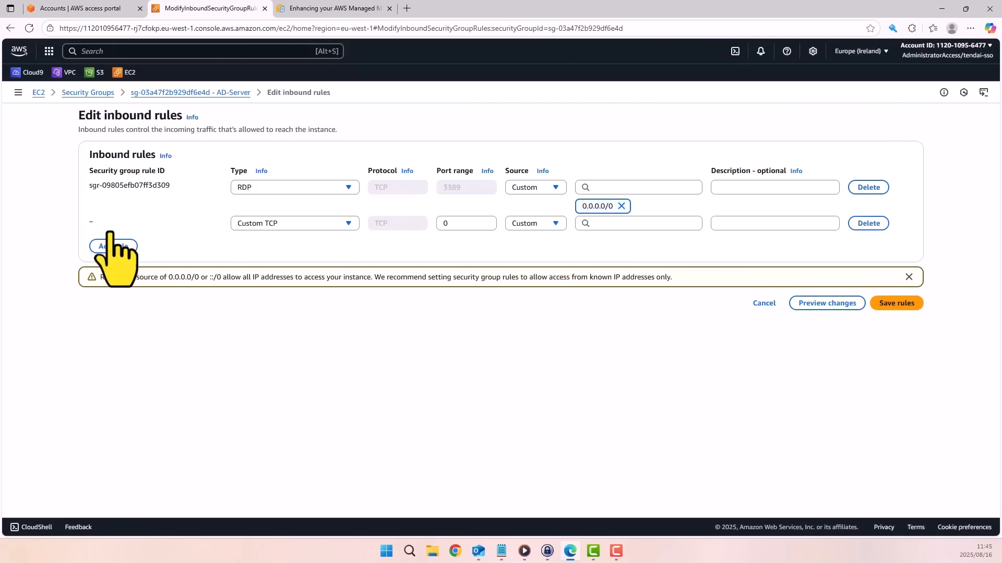
click(347, 223)
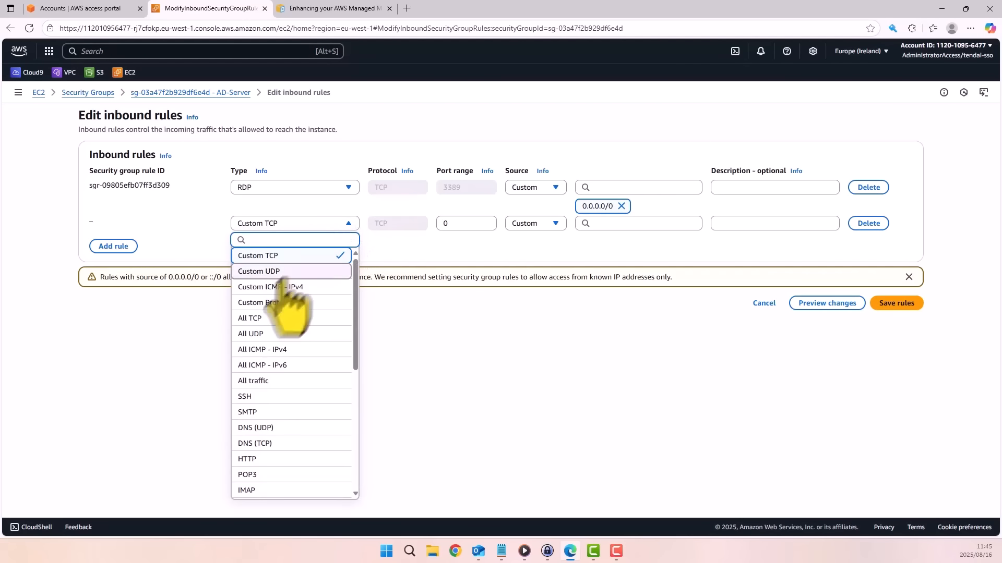
click(256, 381)
click(616, 224)
text(192.168.0.0/16)
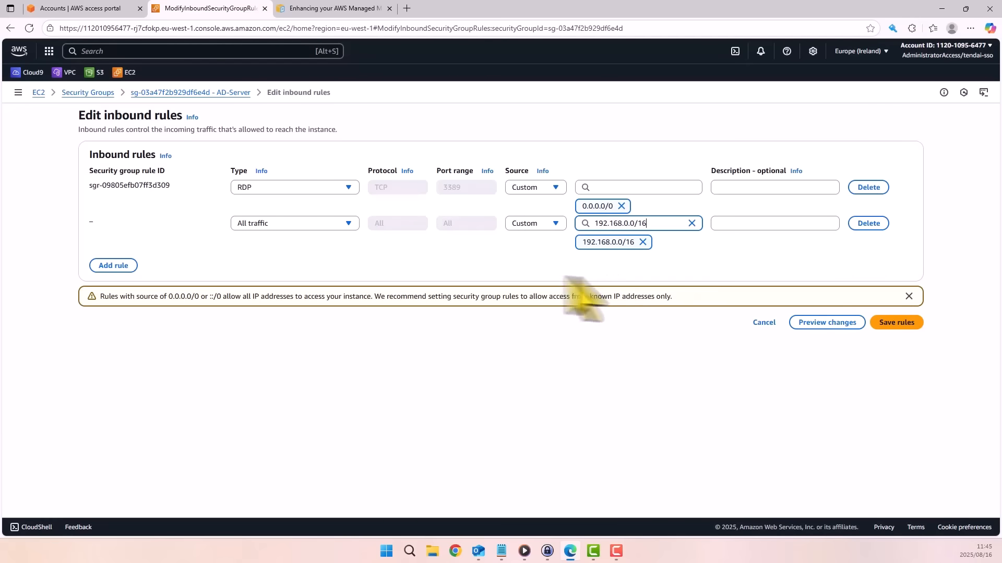
Check the IPv4 CIDR of Client-VPN-vpc in the VPC list and save the security group's inbound rules.
right_click(73, 73)
click(119, 83)
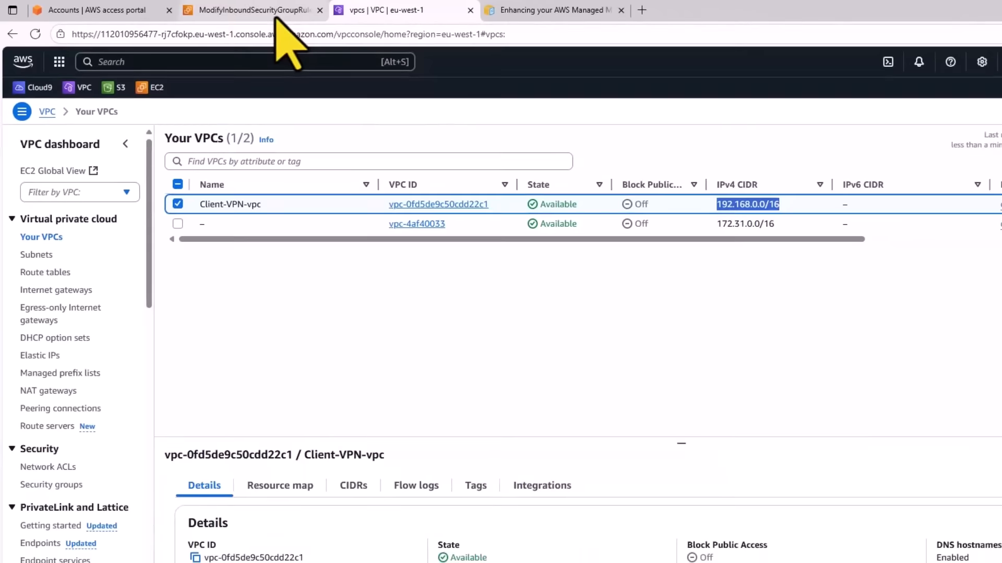
click(313, 12)
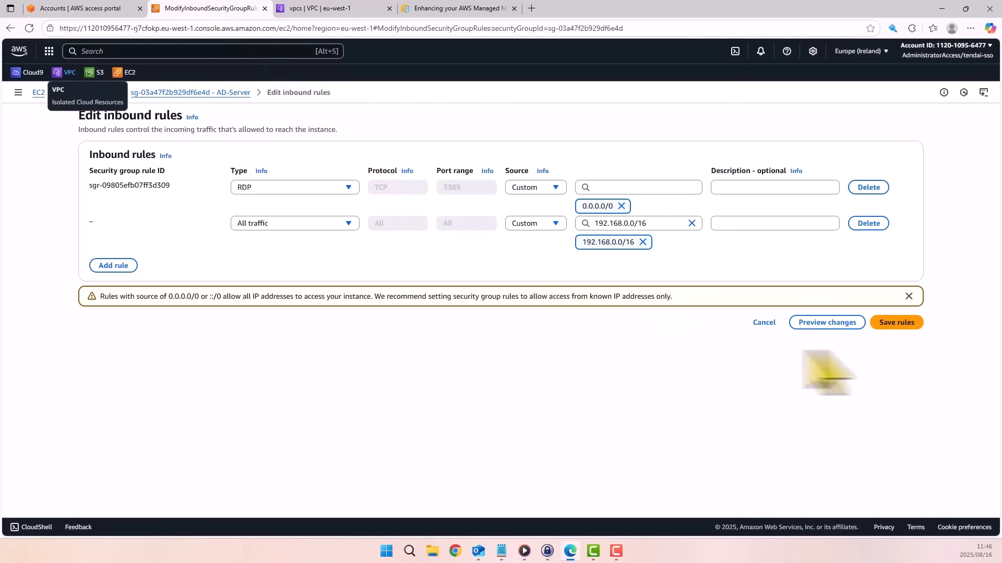
click(893, 323)
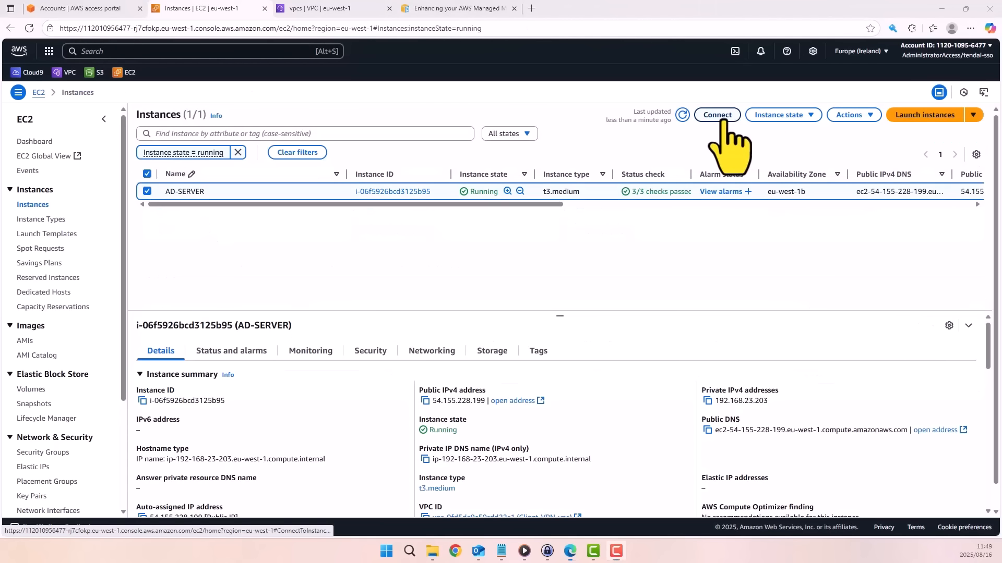
Open the RDP client connection details for the AD-SERVER instance and start retrieving its Administrator password.
click(719, 116)
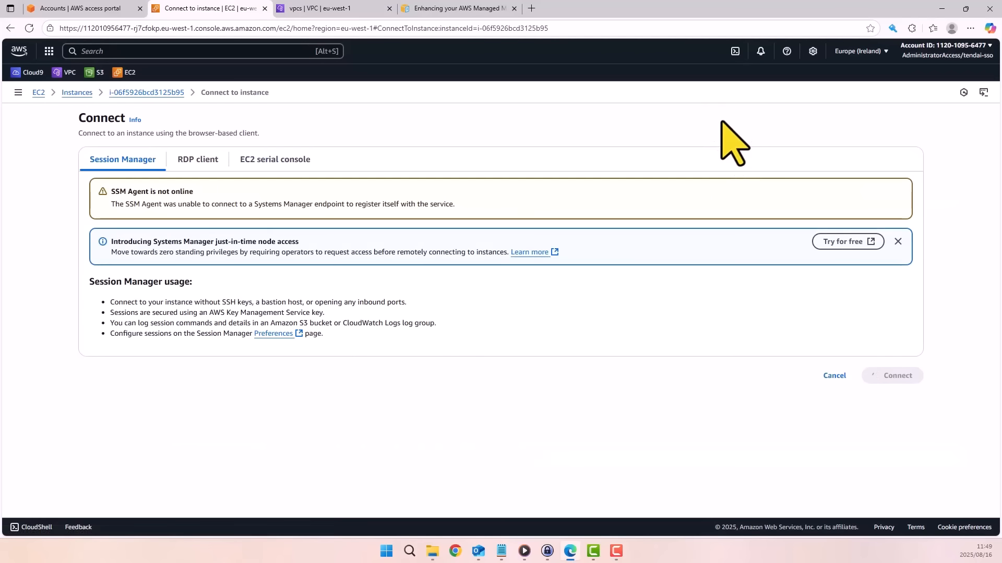
click(200, 162)
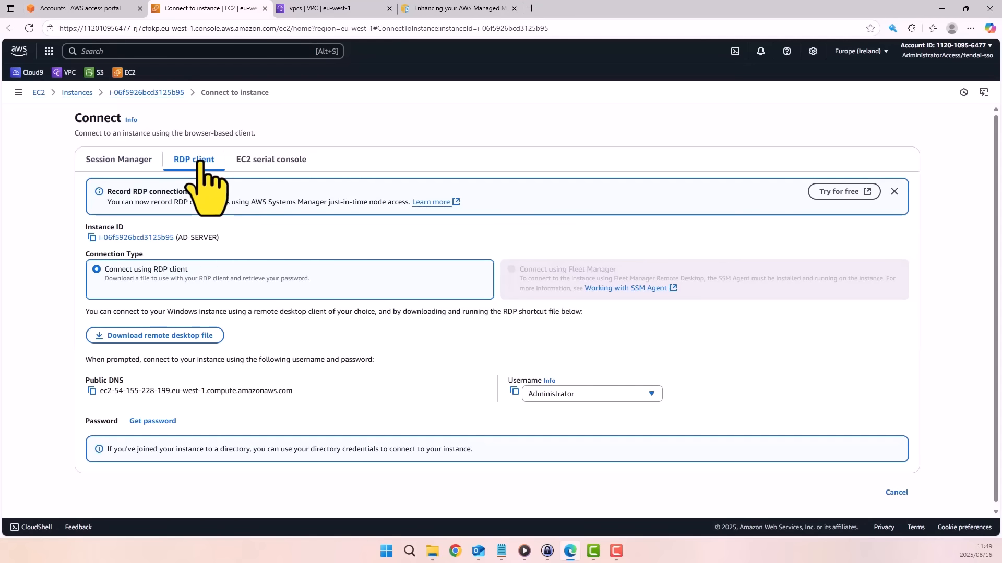
click(155, 422)
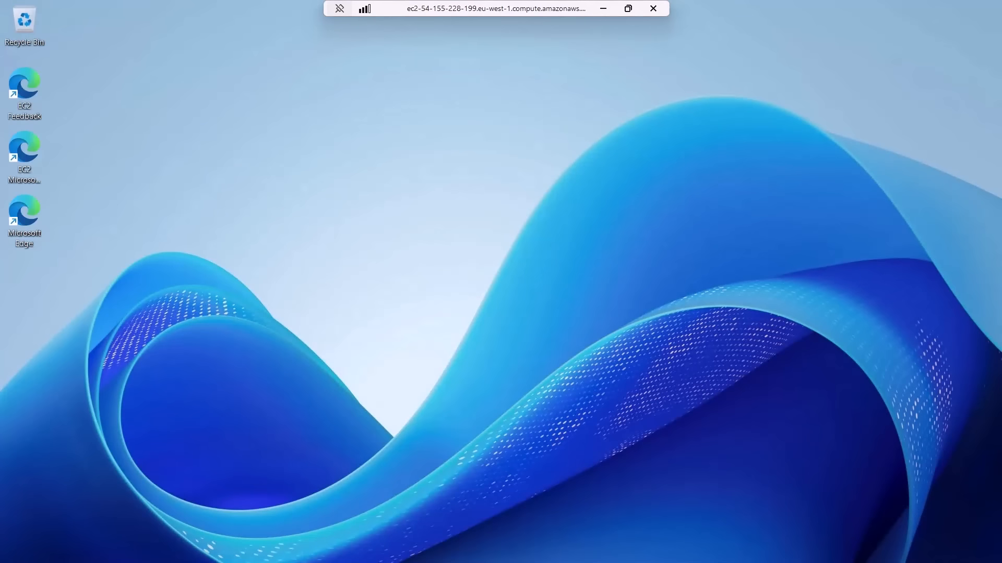
Try to start the Active Directory Domain Services installer on the remote server by running dcpromo.
click(432, 547)
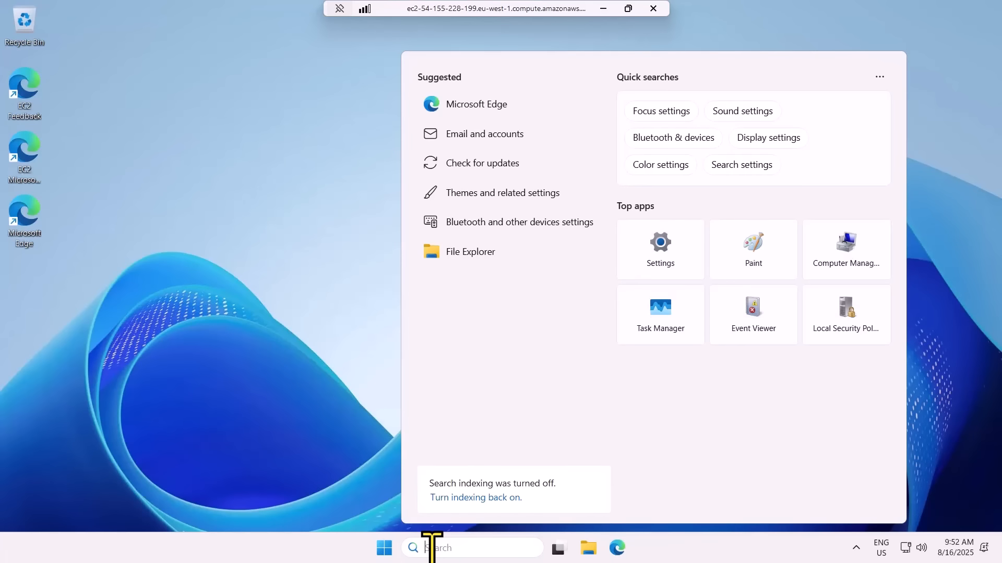
key(super+r)
text(d)
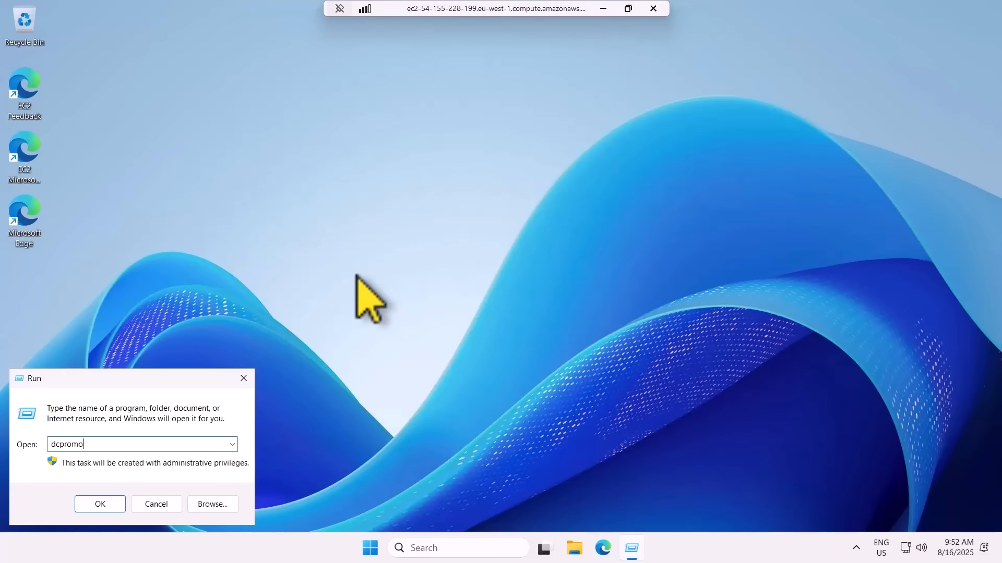
key(Return)
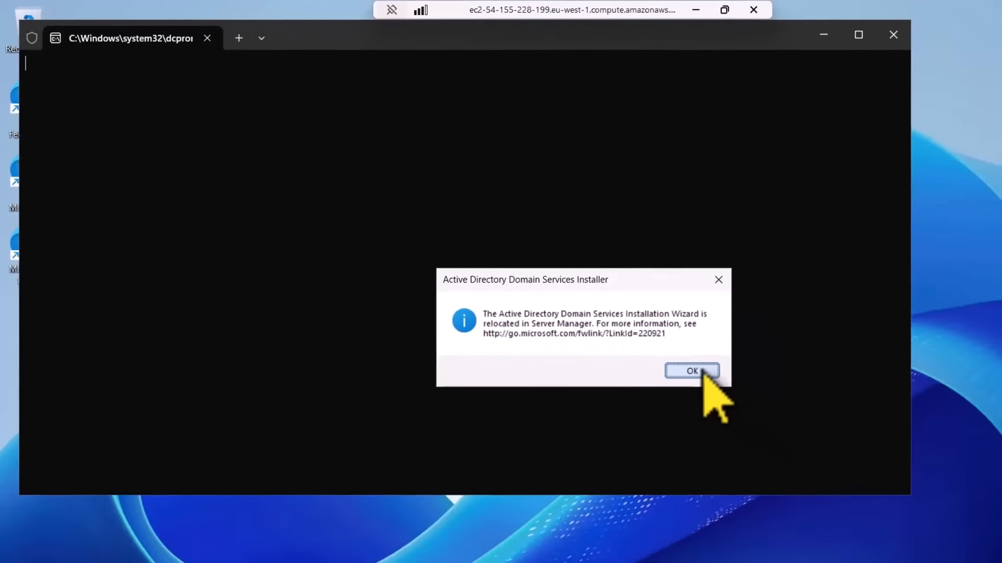
click(703, 371)
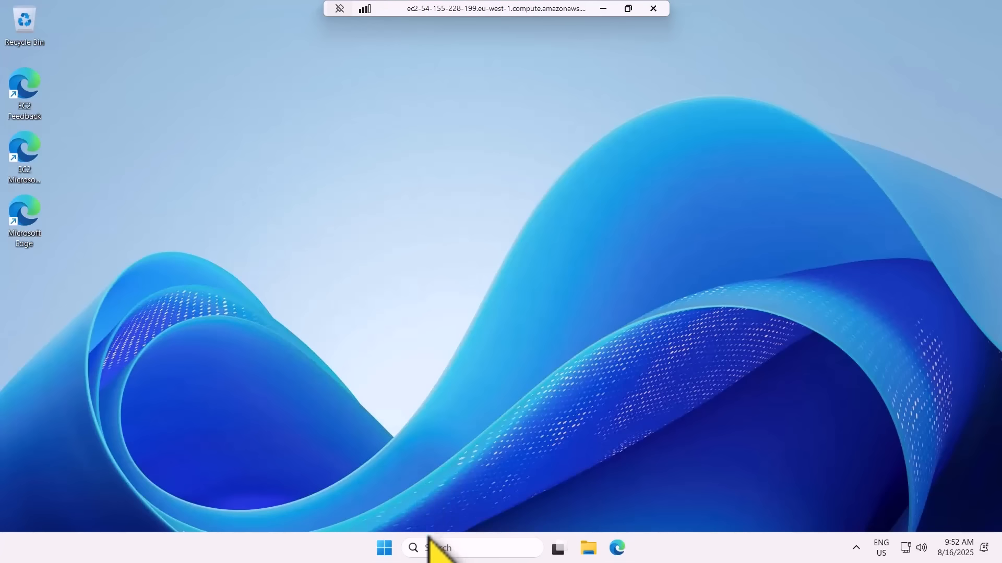
Open Server Manager and select the Active Directory Domain Services role with its required features for installation on this server.
click(431, 549)
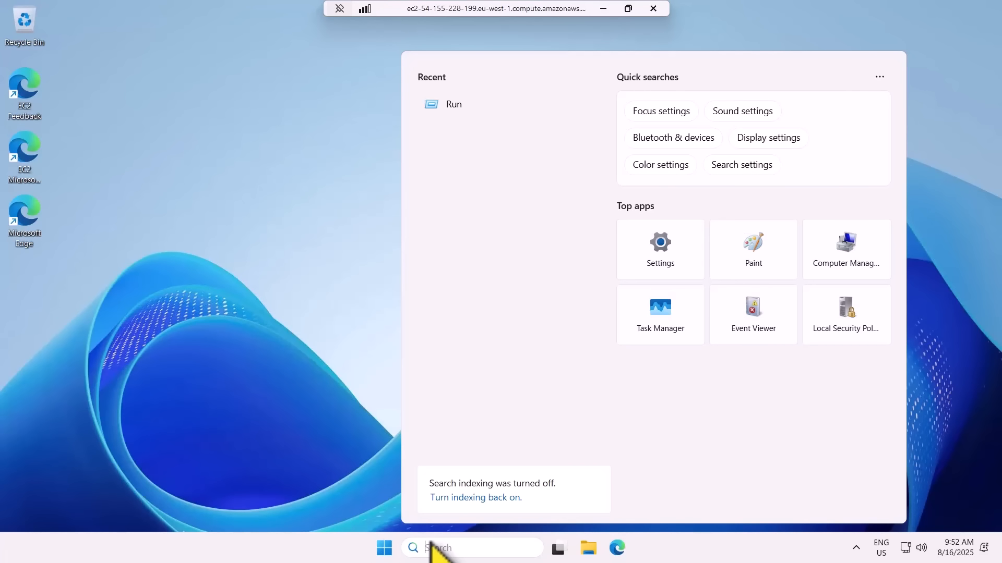
text(server)
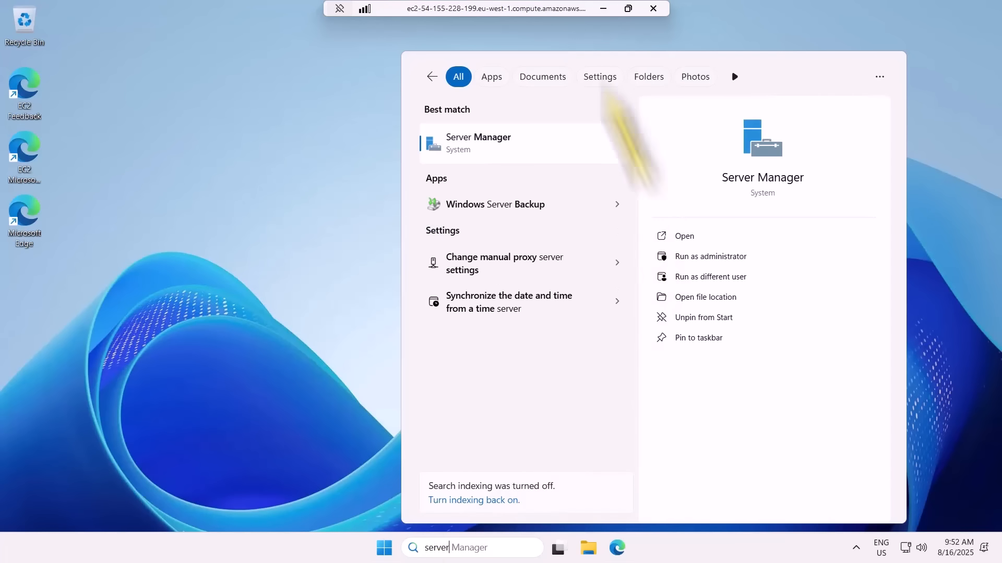
click(478, 142)
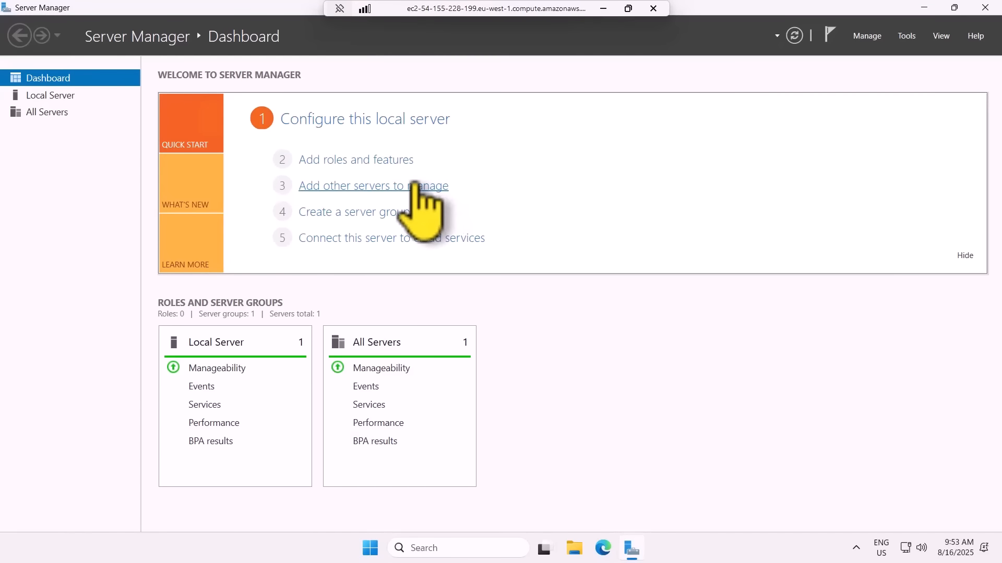
click(331, 161)
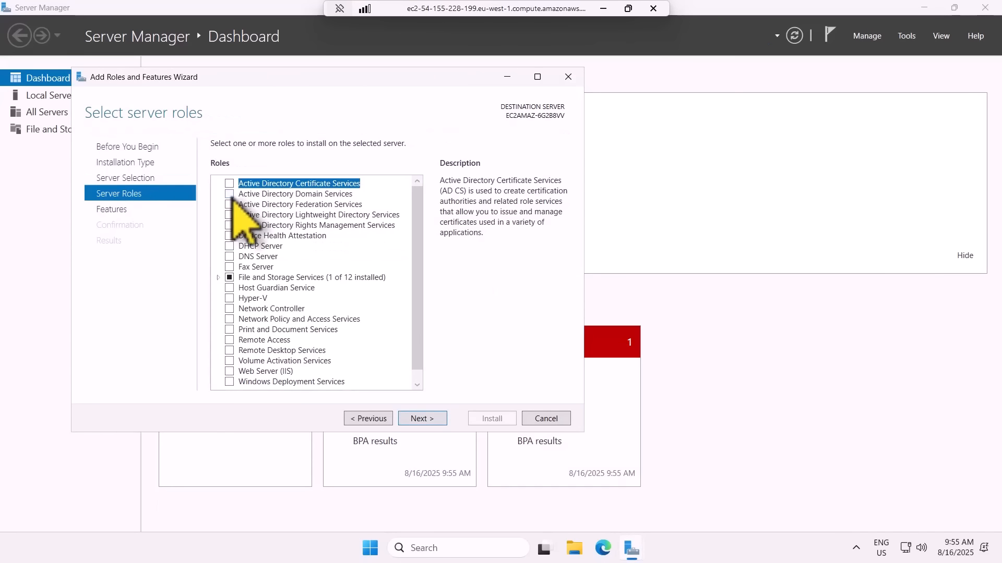
click(233, 196)
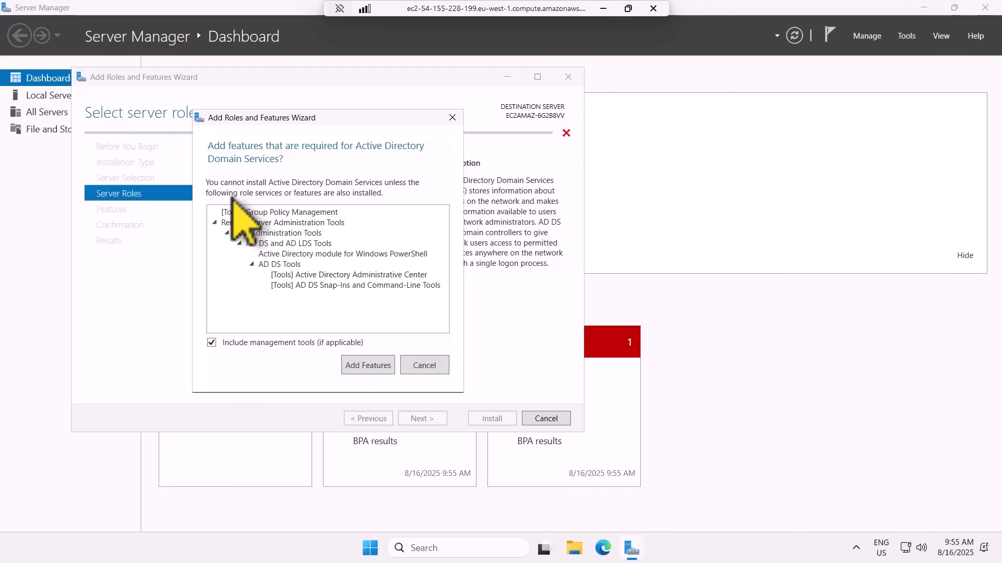
key(Return)
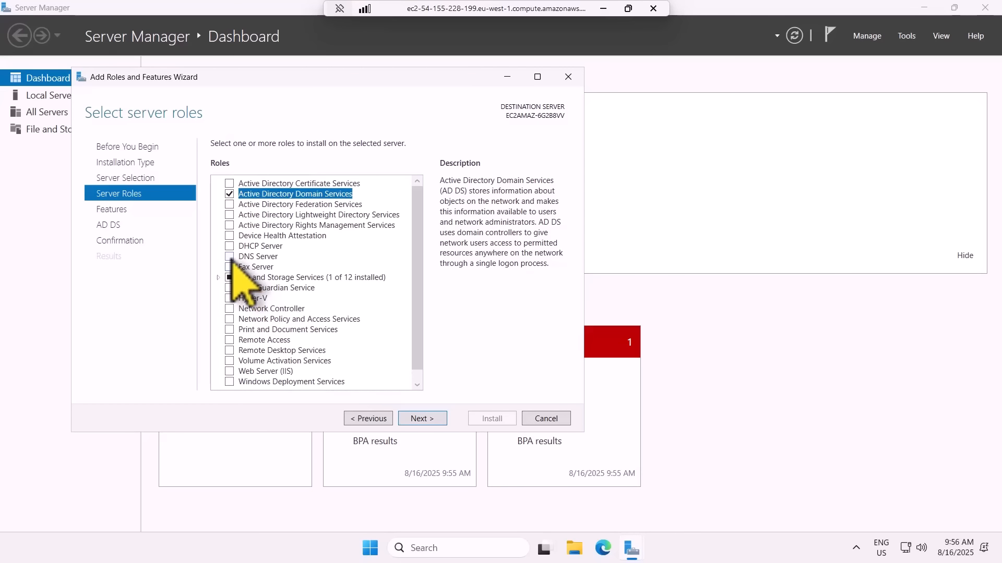
Add the DNS Server role with its required tools and install the selected roles.
click(230, 257)
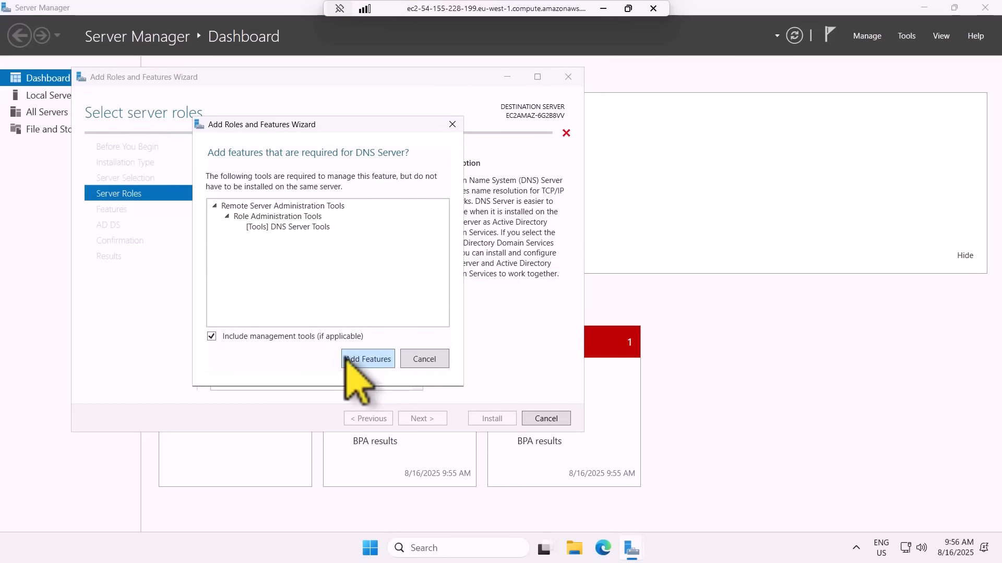
click(364, 363)
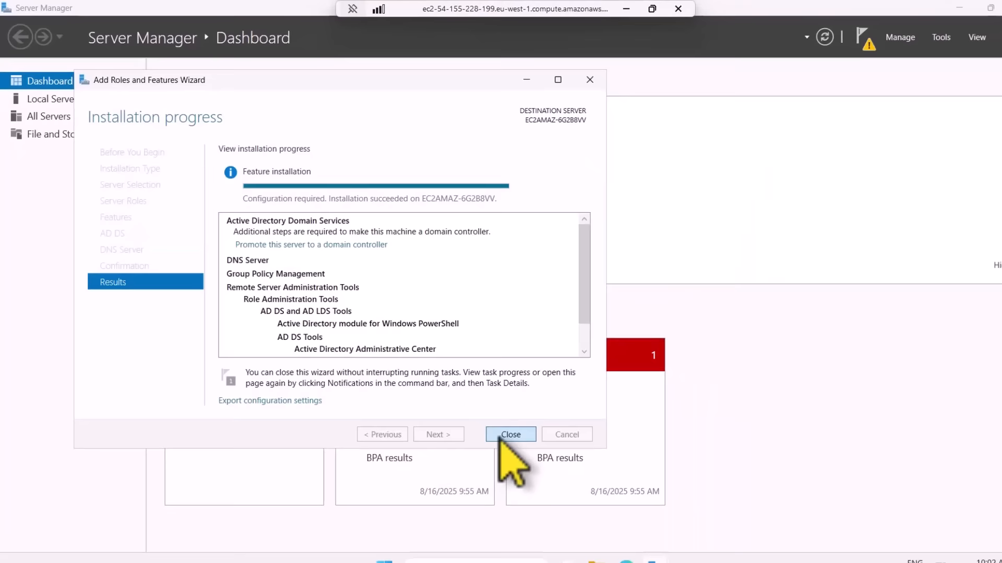
click(509, 447)
Try to open Active Directory Users and Computers.
click(459, 548)
text(active)
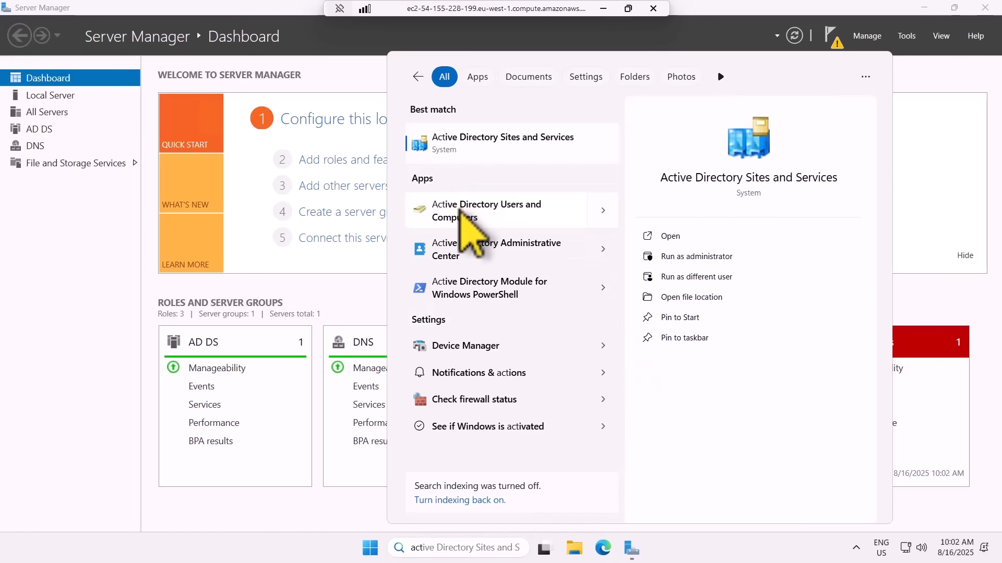
click(461, 211)
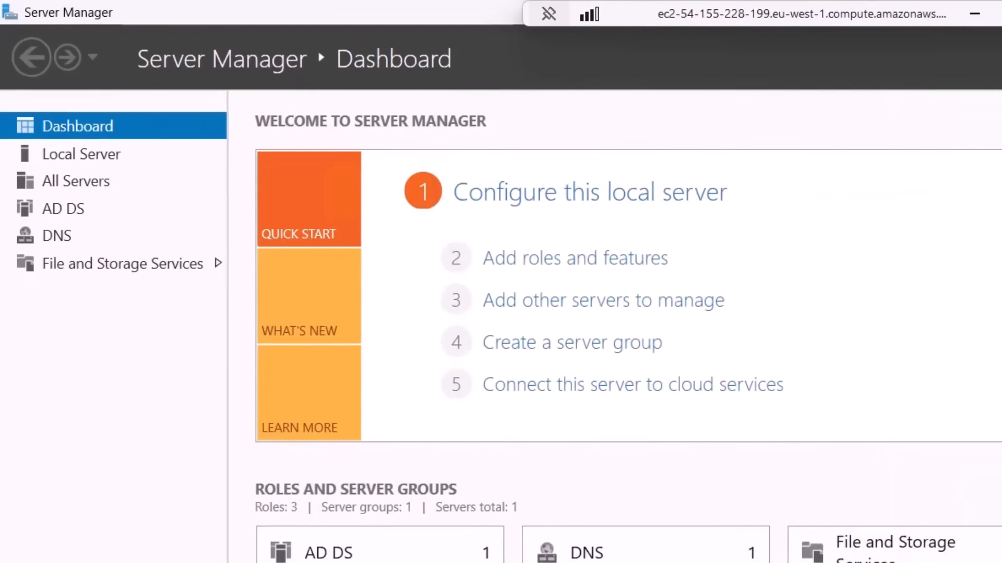
Start promoting this server to a domain controller from the post-deployment configuration notification.
click(867, 36)
click(830, 35)
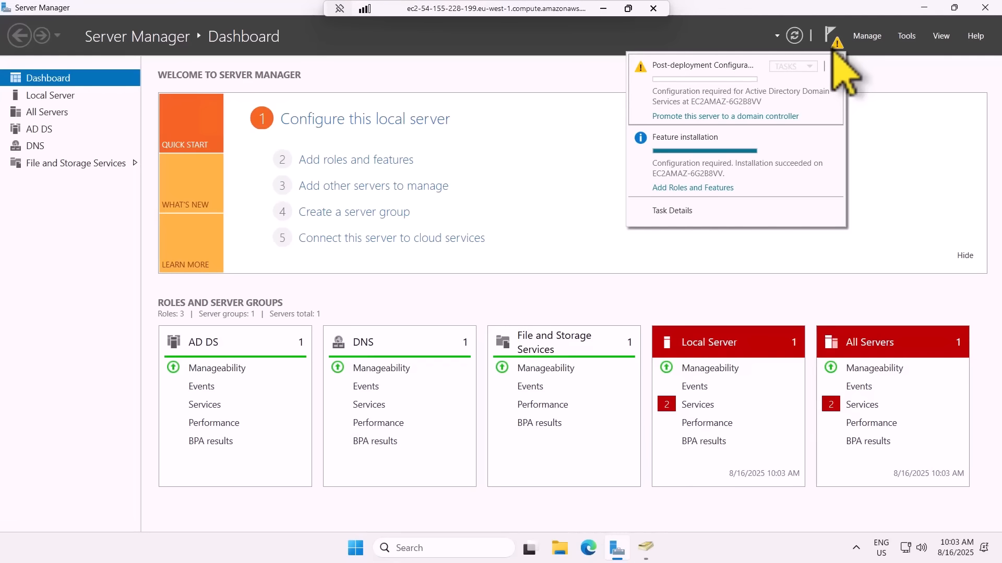
click(737, 117)
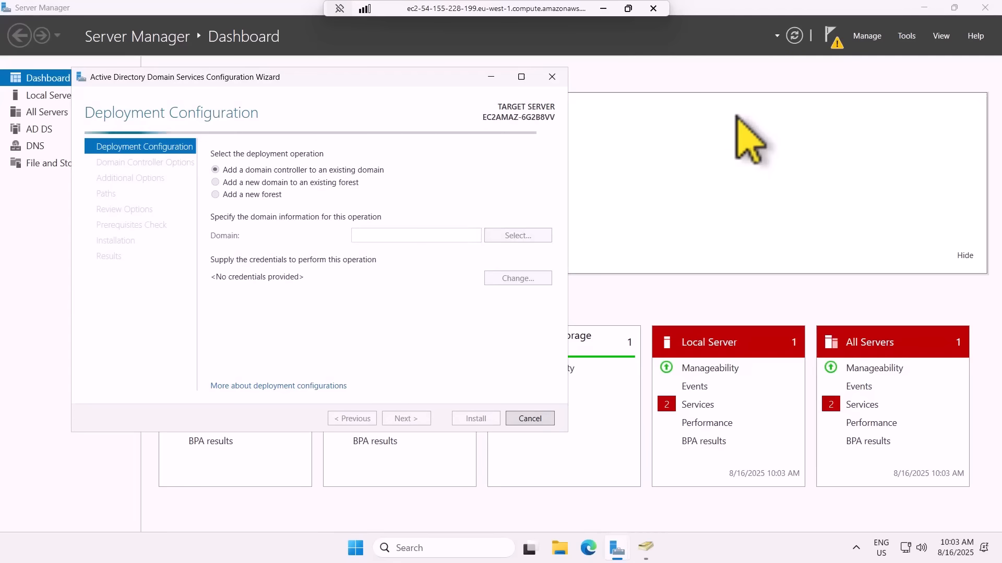
Try to add a domain controller to the existing domain ipsec.academy.lab and supply credentials for the operation.
click(392, 234)
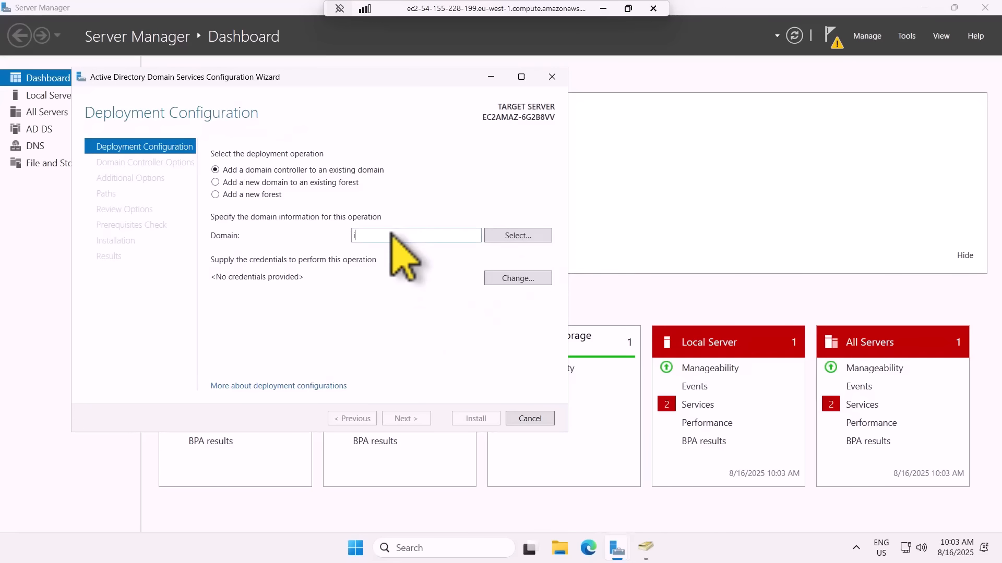
text(ipsec.academy.lab)
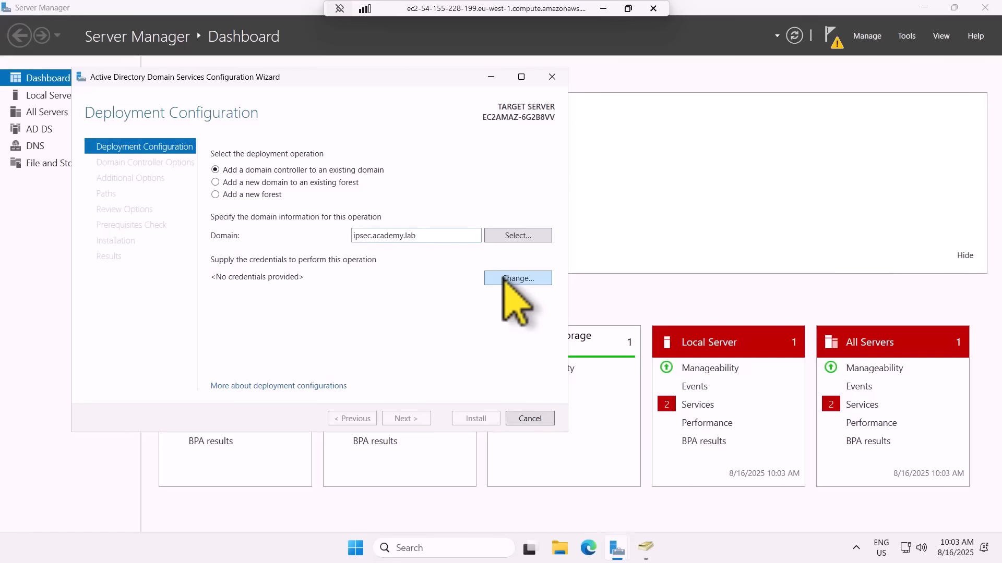
click(504, 279)
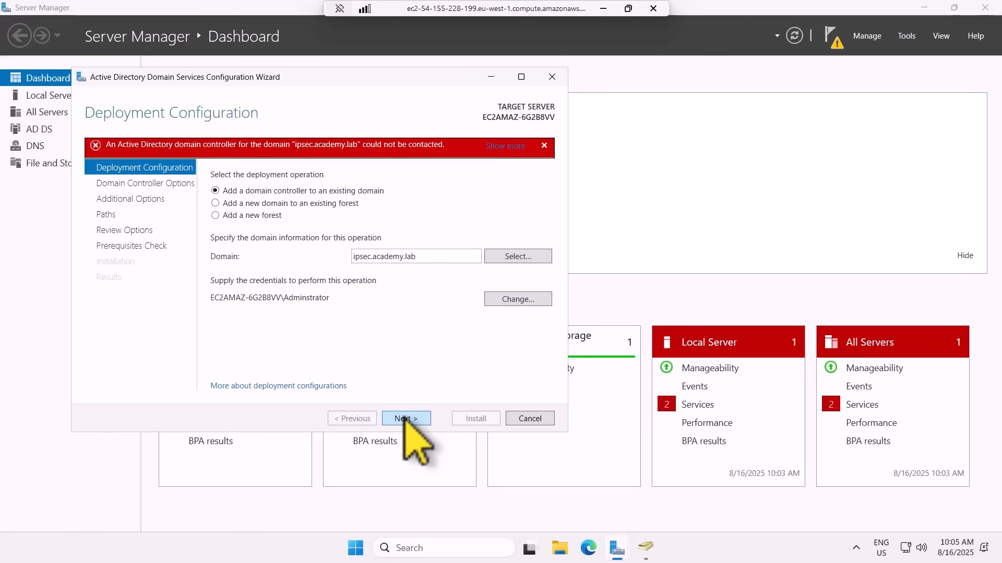
Set the deployment operation to a new forest with the root domain name ipsec.academy.lab.
click(215, 216)
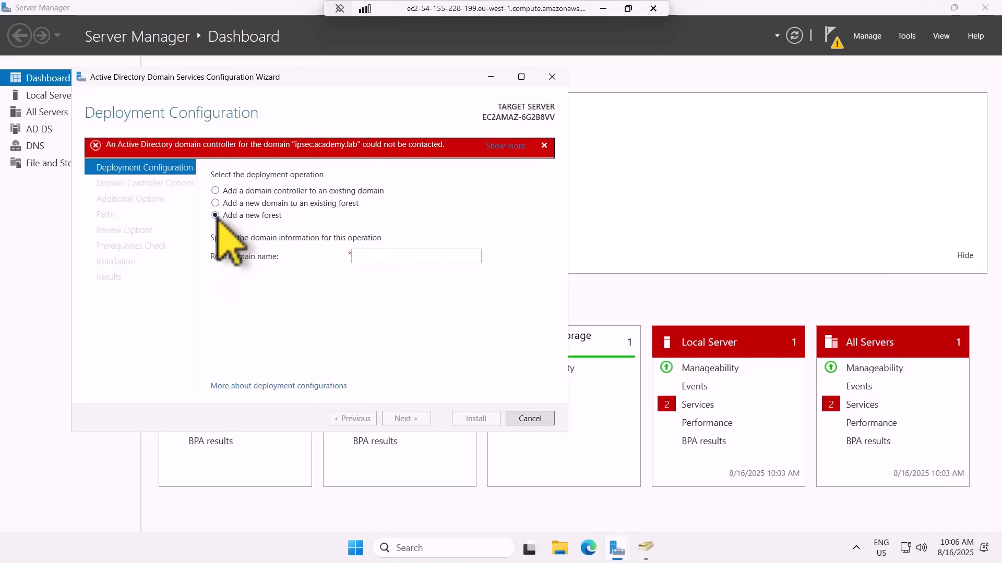
click(373, 255)
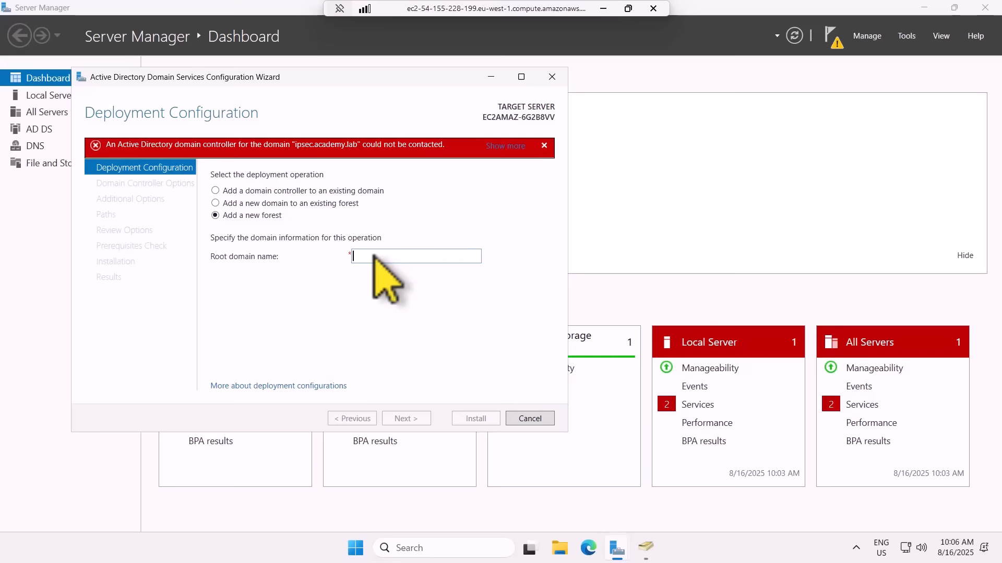
text(ipsec.academy.lab)
key(Return)
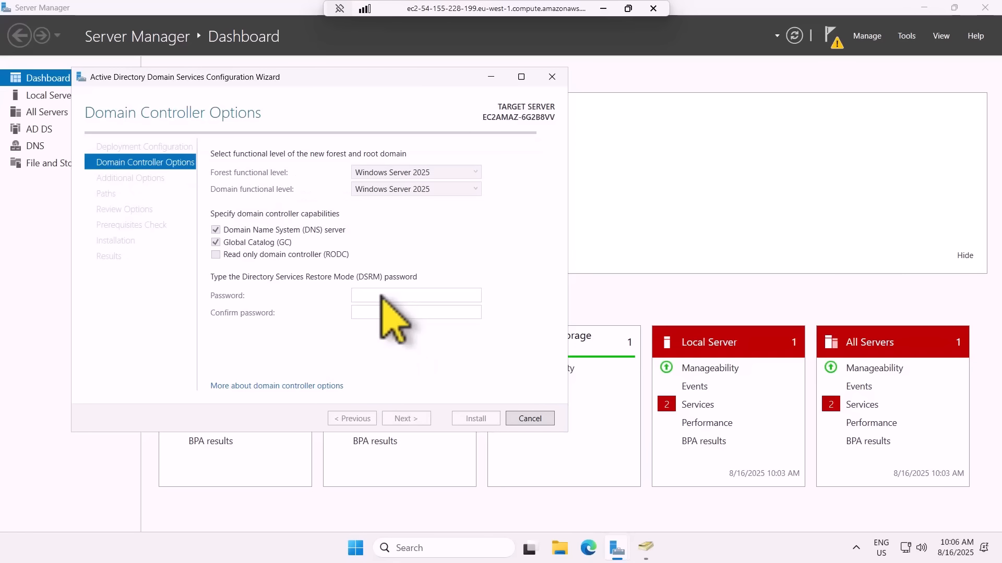
Enter and confirm the Directory Services Restore Mode password, keeping the Windows Server 2025 functional levels, DNS server and Global Catalog.
click(366, 298)
text(•••••)
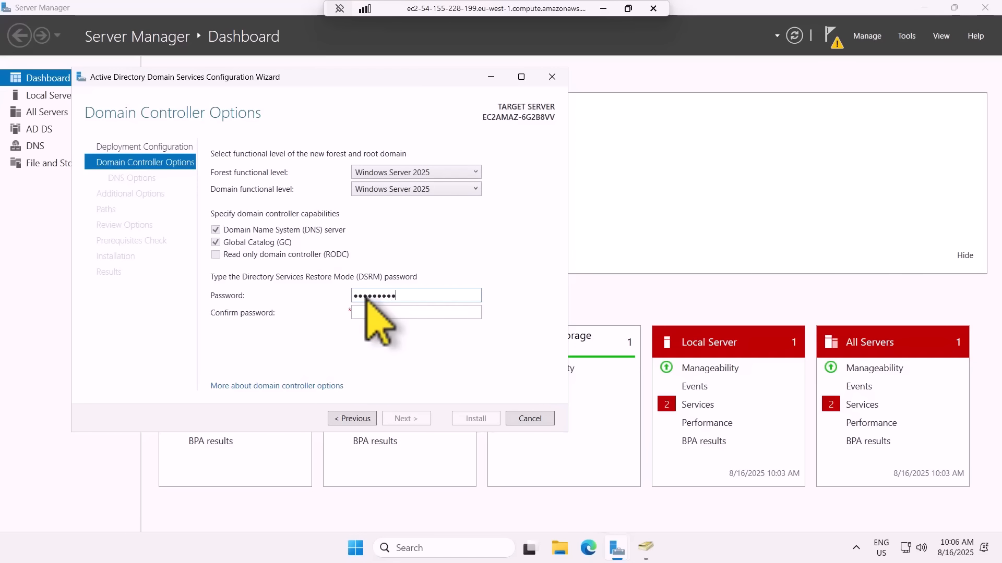
click(367, 313)
key(ctrl+v)
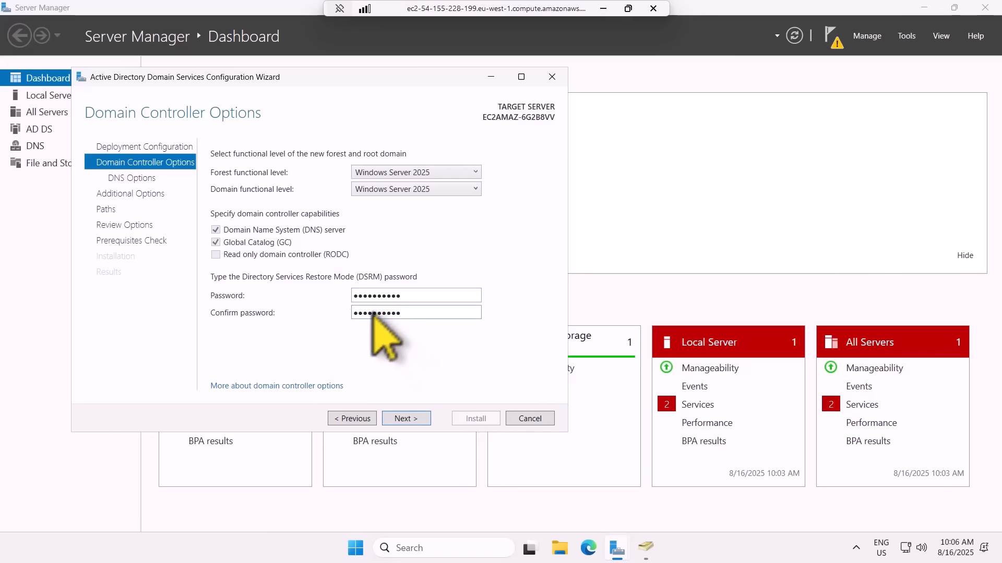
click(405, 419)
Accept the default DNS, NetBIOS and folder path settings, review the prerequisites check results and install the domain controller.
click(410, 419)
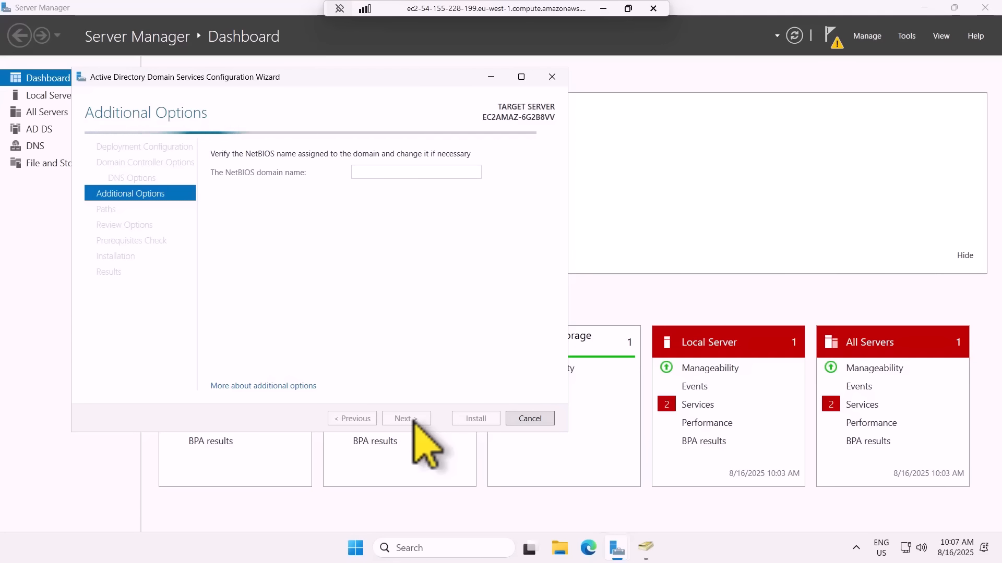
click(413, 418)
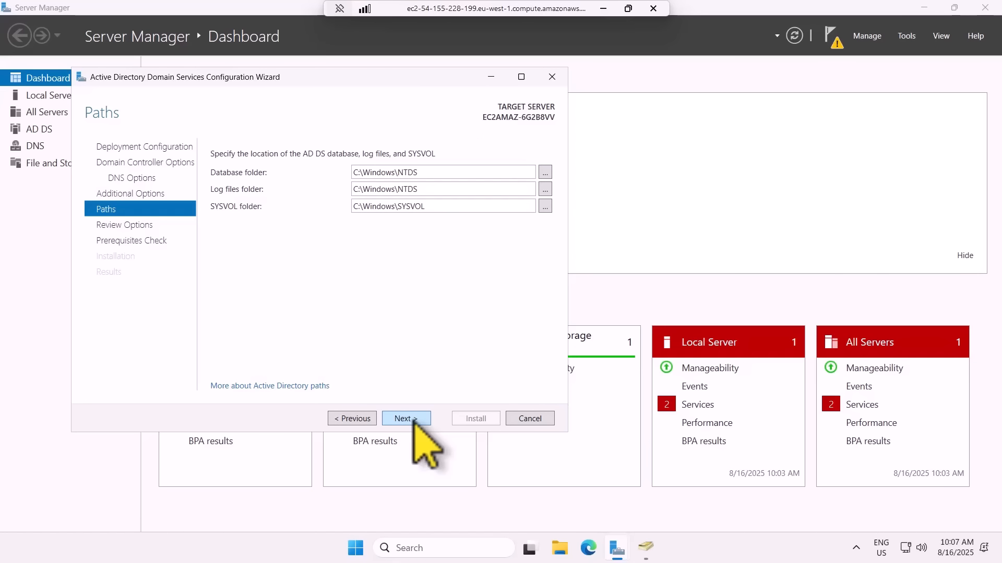
click(414, 418)
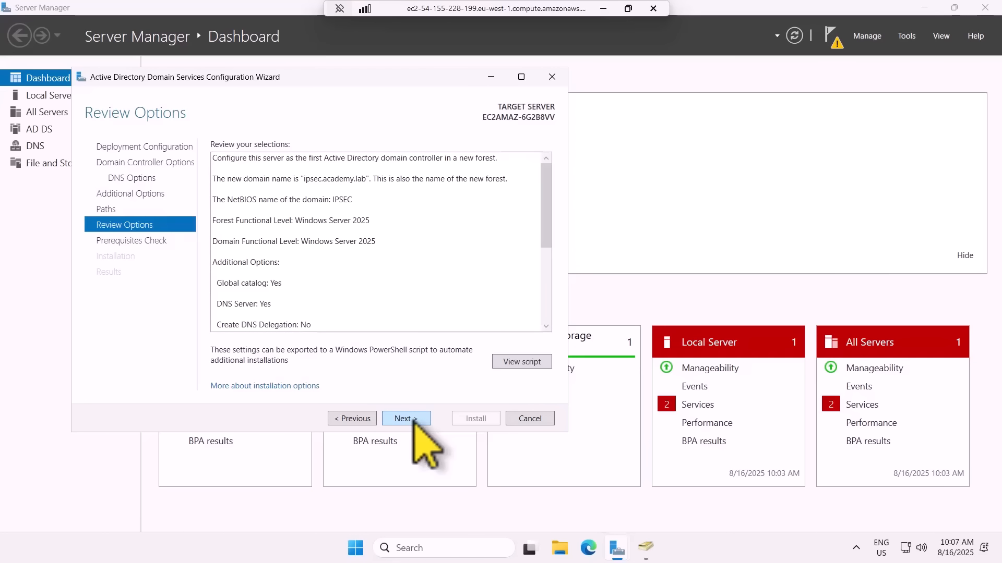
click(414, 419)
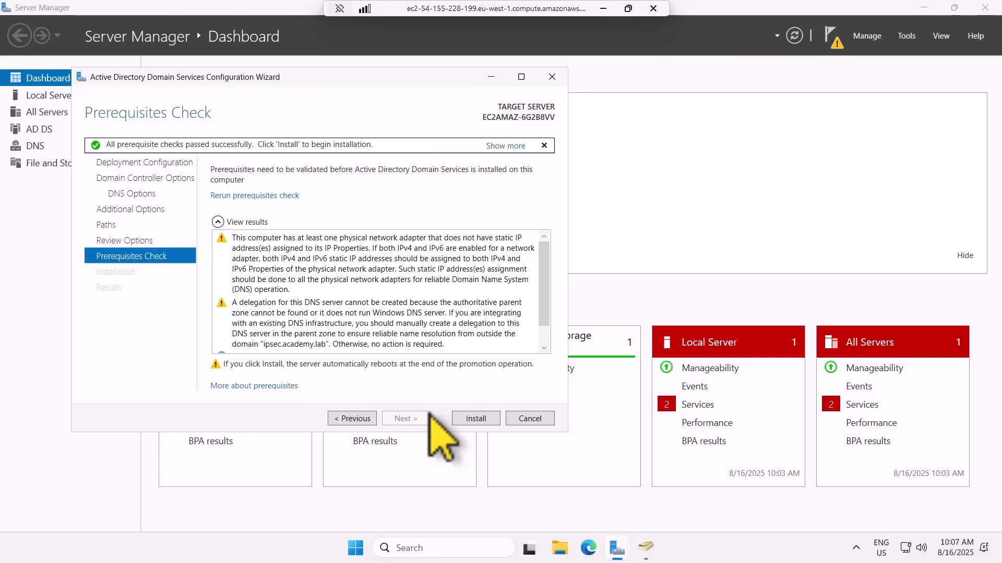
scroll(349, 334, down, 1)
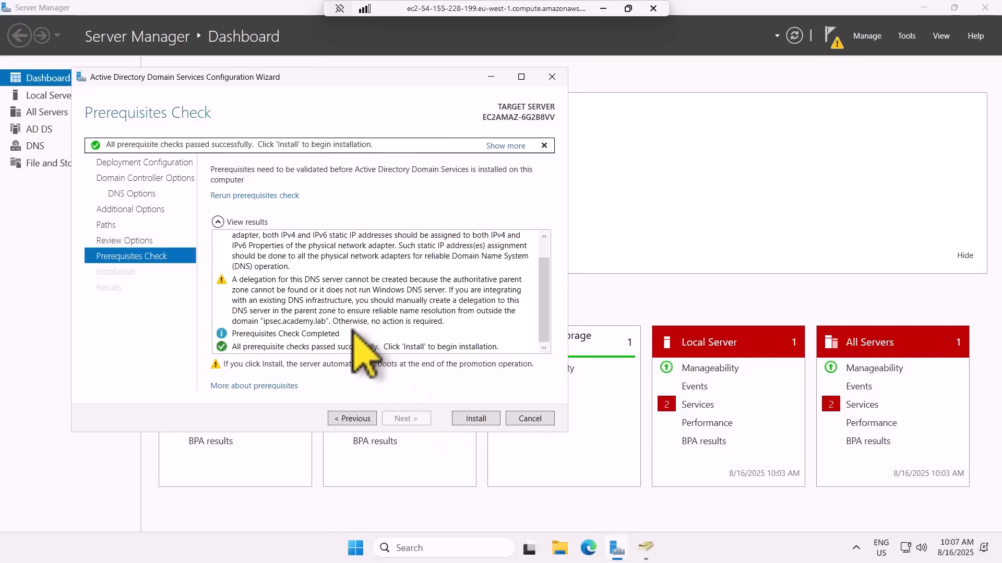
click(475, 418)
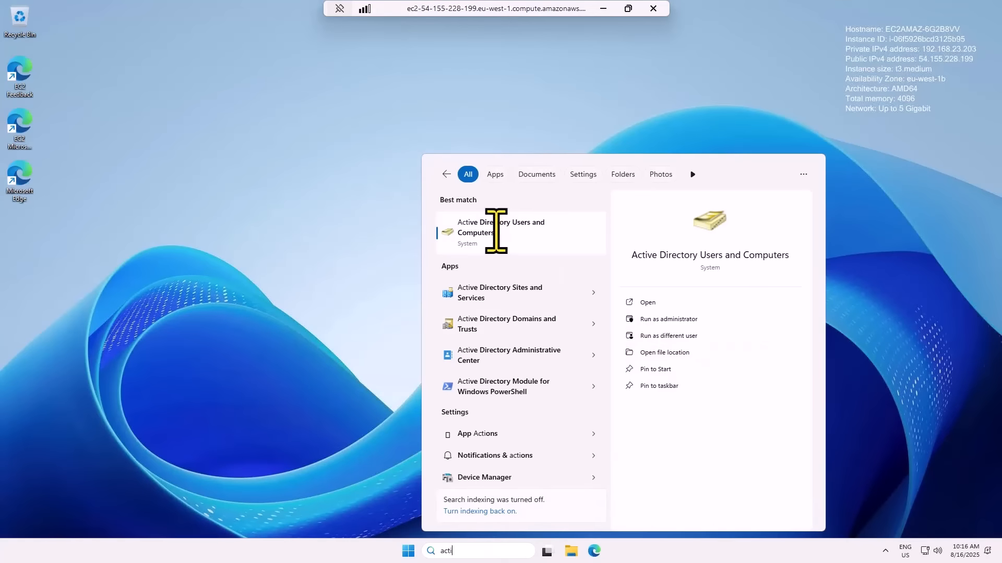
Open Active Directory Users and Computers, maximize it and show the Users container of ipsec.academy.lab.
click(465, 230)
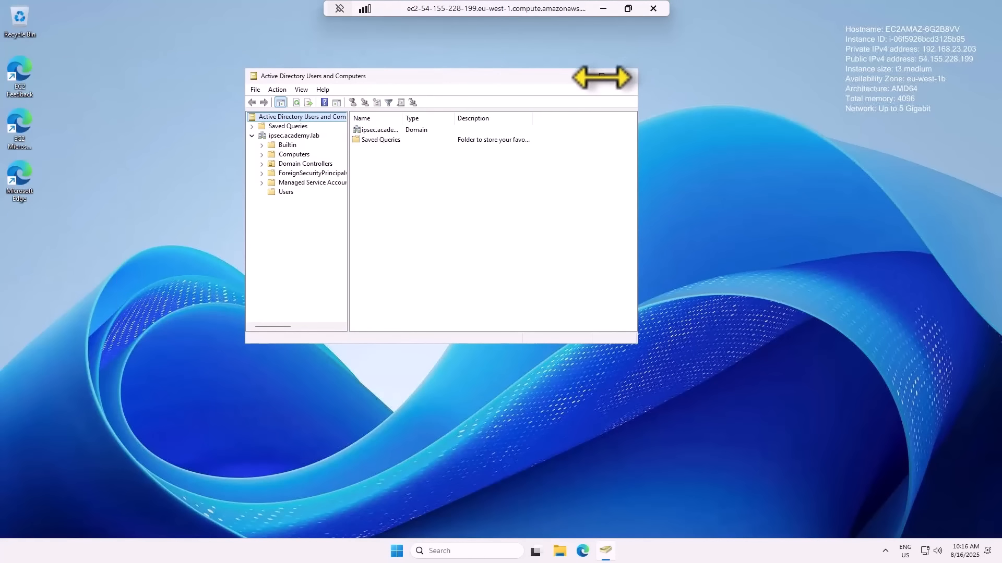
click(597, 75)
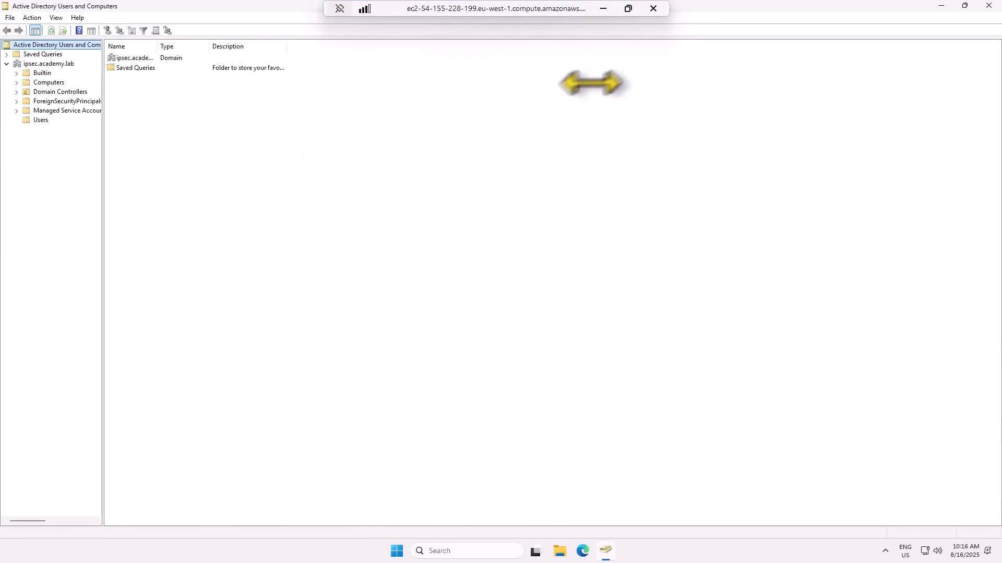
click(40, 120)
Create a global security group named Tech in the Users container.
right_click(441, 163)
mouse_move(517, 196)
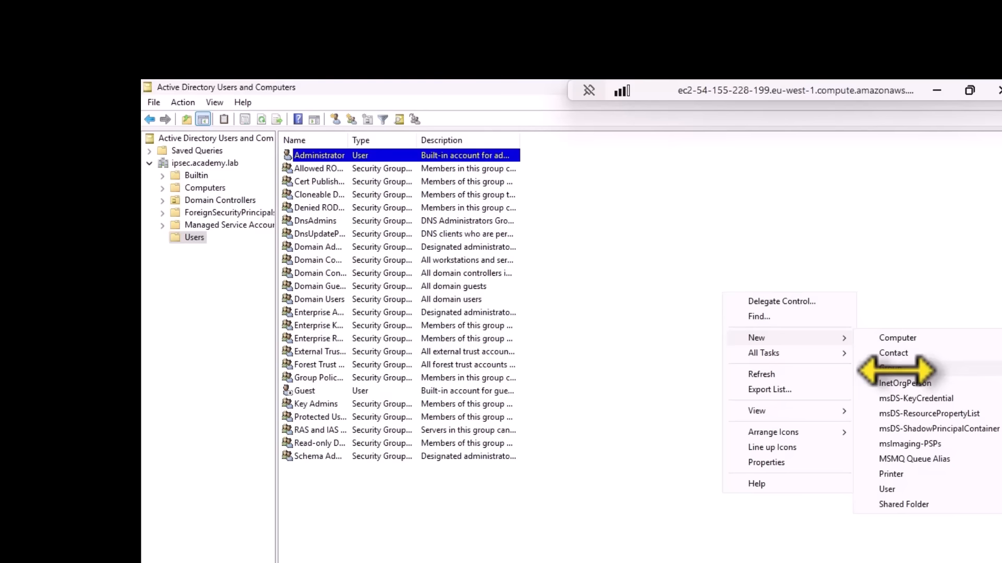
click(896, 368)
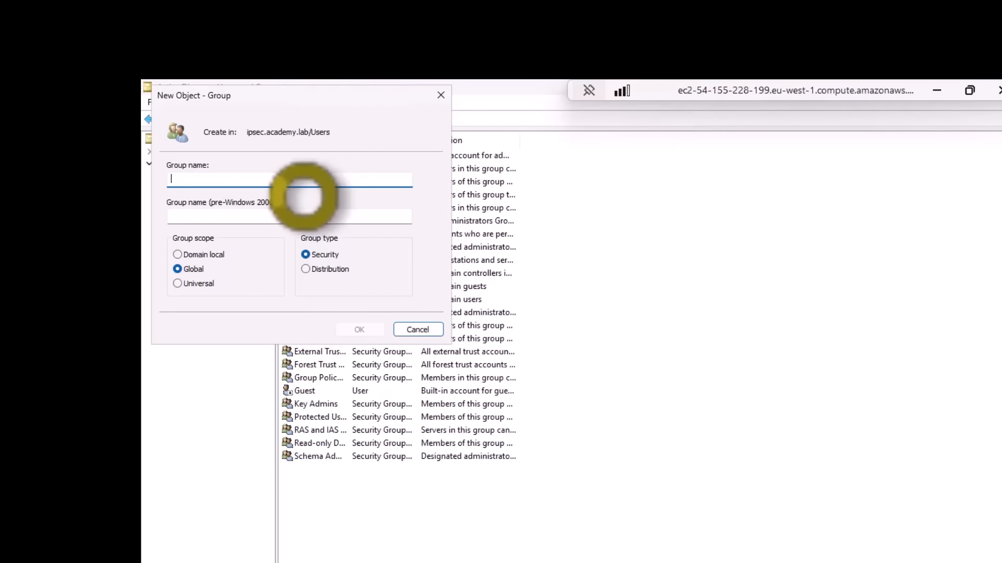
text(Tech)
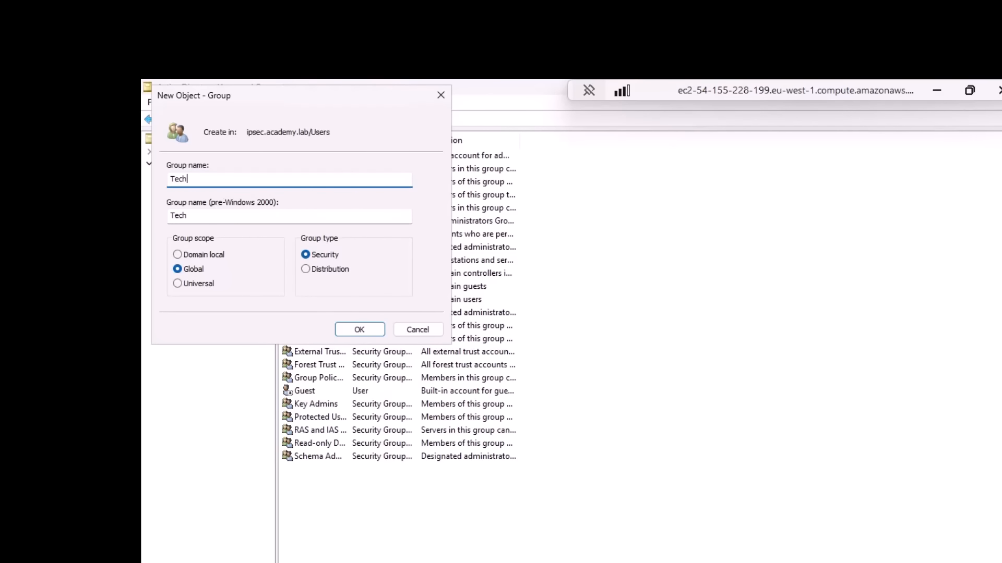
click(358, 329)
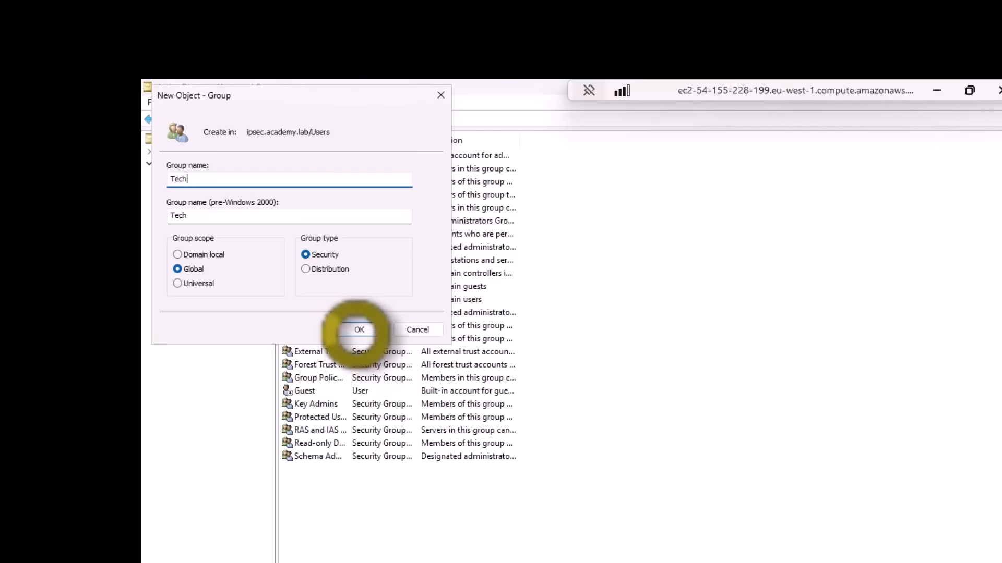
Create a global security group named Sales in the Users container.
right_click(381, 552)
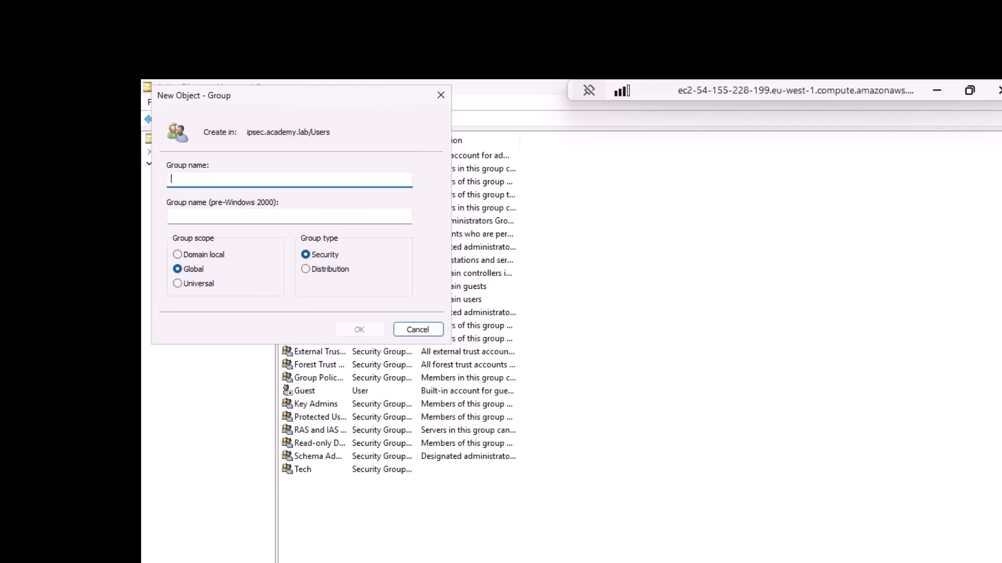
text(Sales)
click(354, 329)
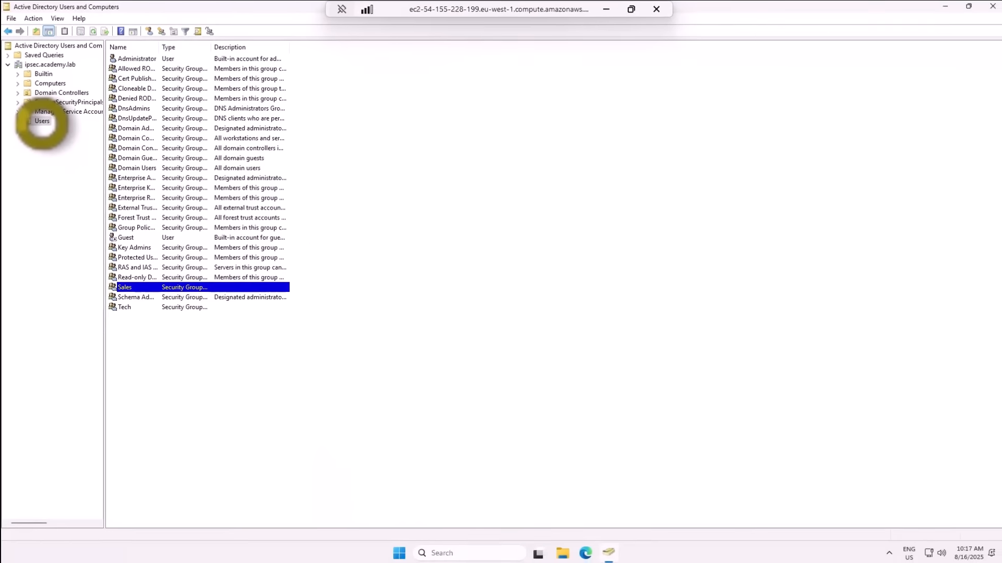
Create a user account in the Users container with the person's first name and logon name, without requiring a password change at next logon.
right_click(42, 122)
mouse_move(68, 154)
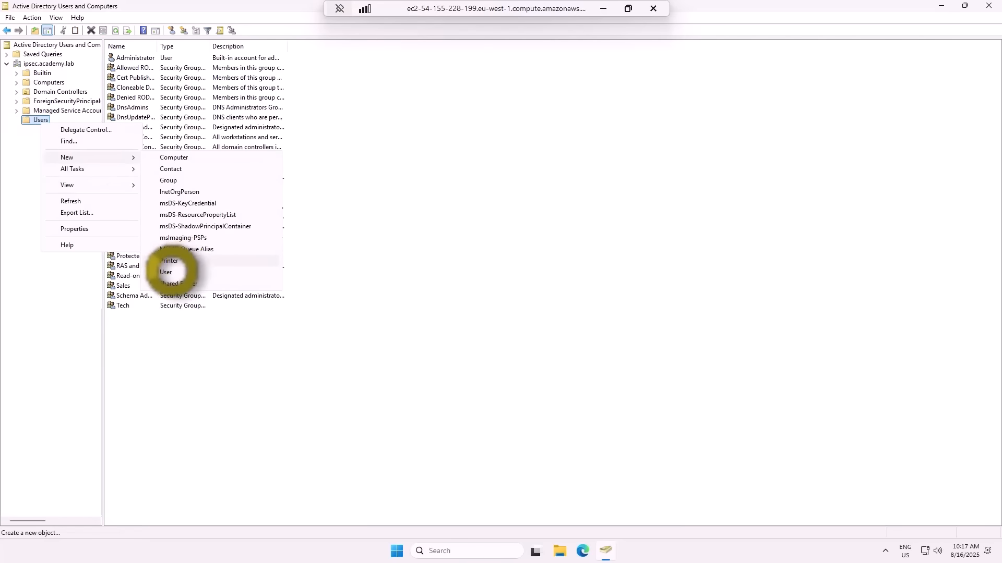
click(166, 298)
text(paul)
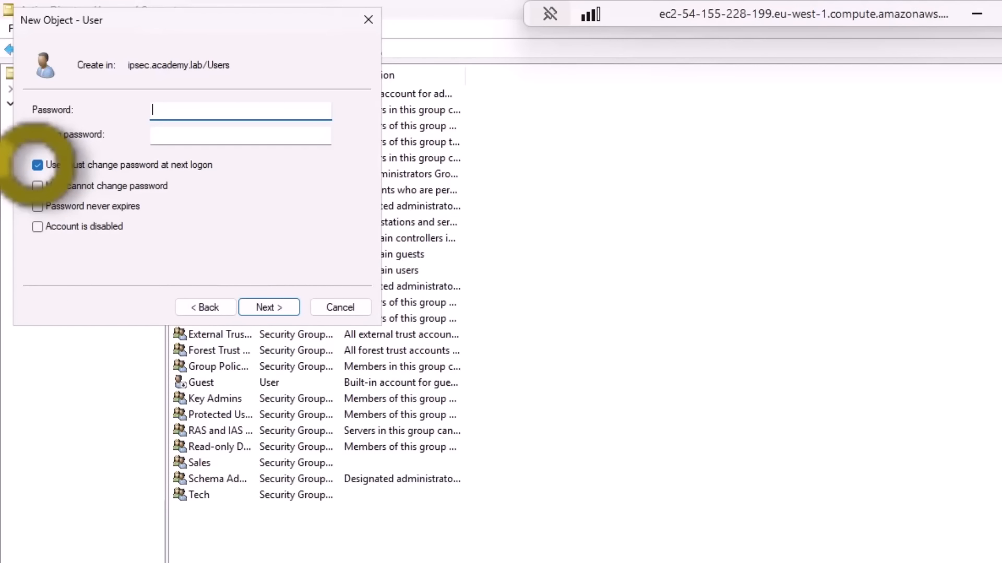
click(37, 165)
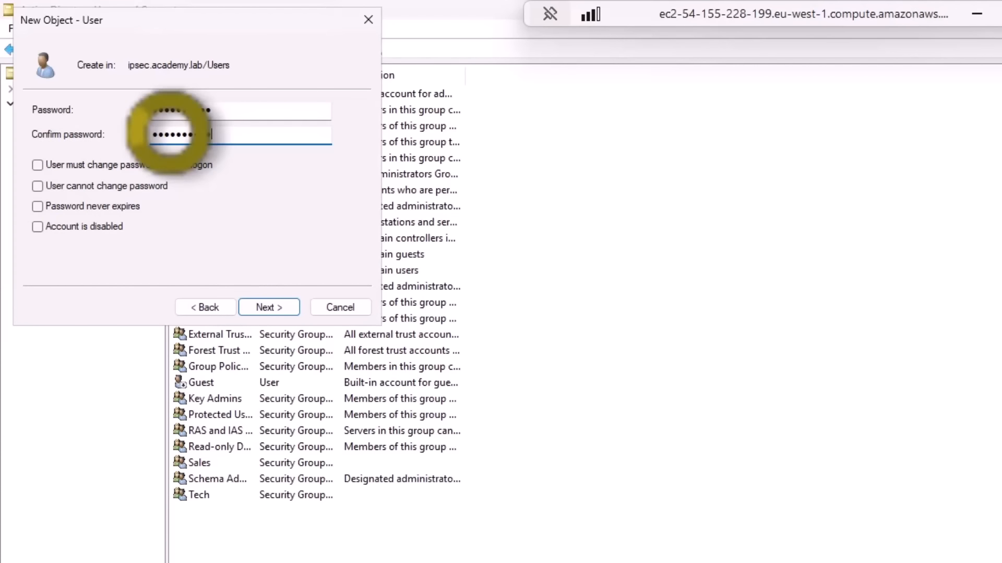
click(268, 307)
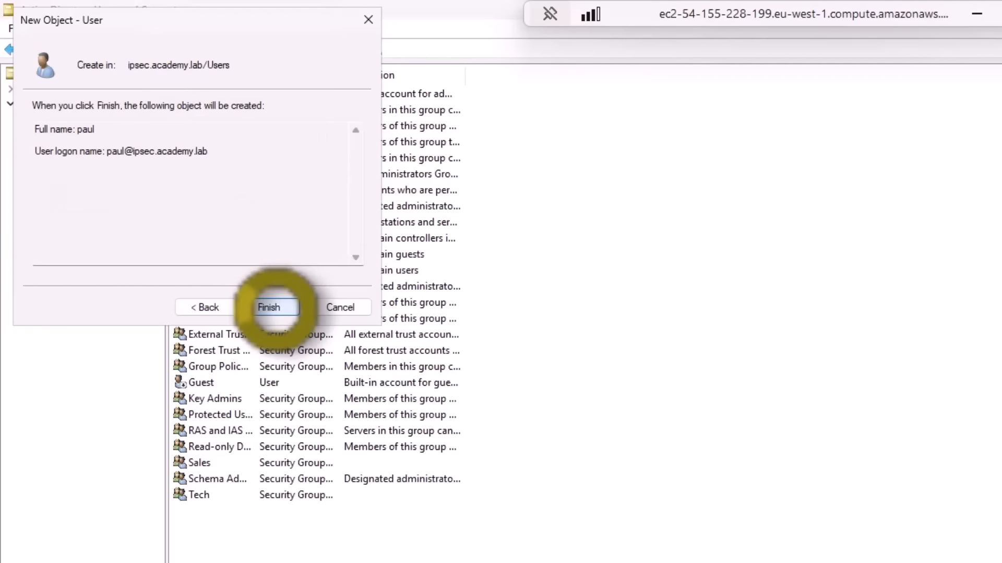
click(269, 308)
Add the new user account to the Sales group and apply the membership change.
double_click(230, 415)
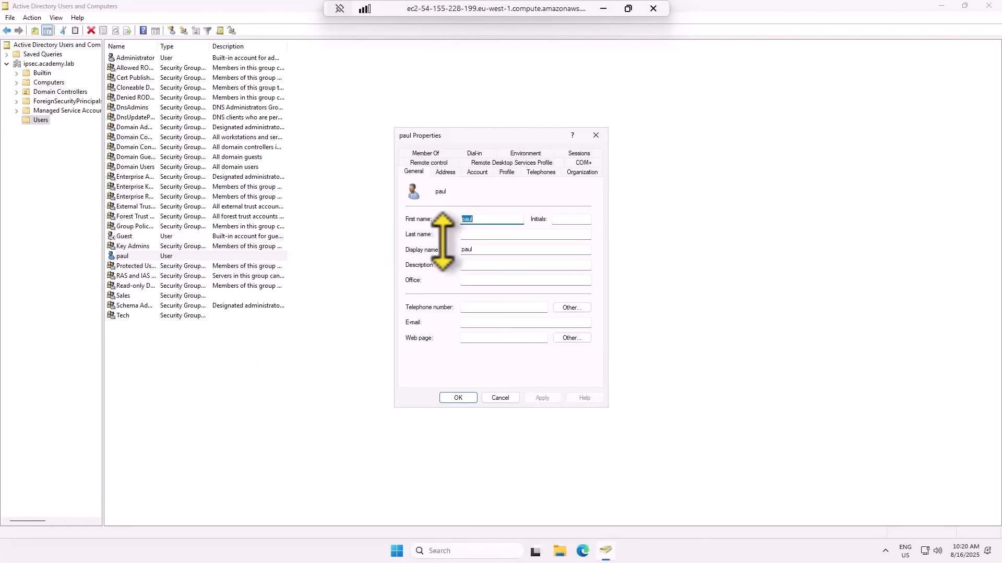
click(427, 153)
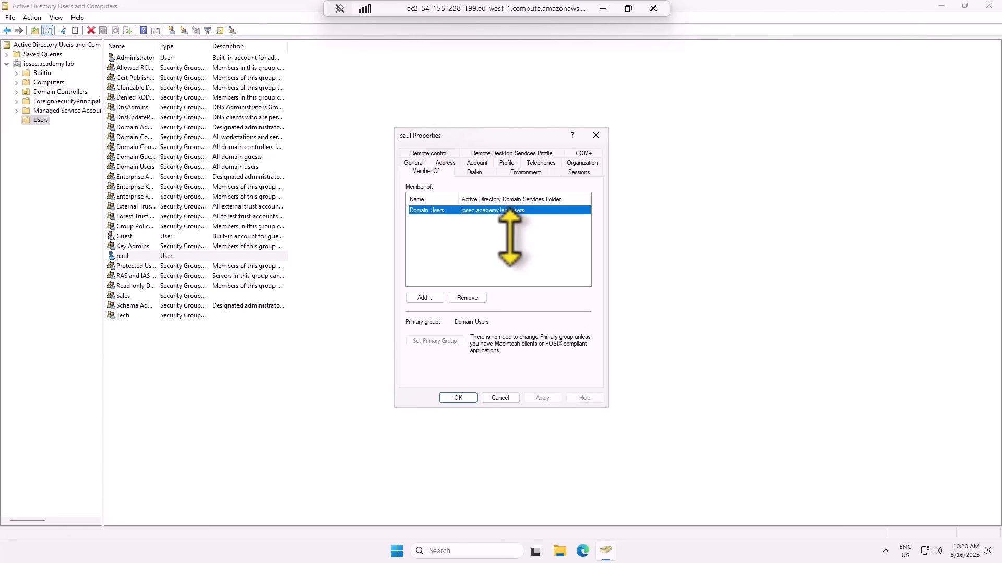
click(423, 298)
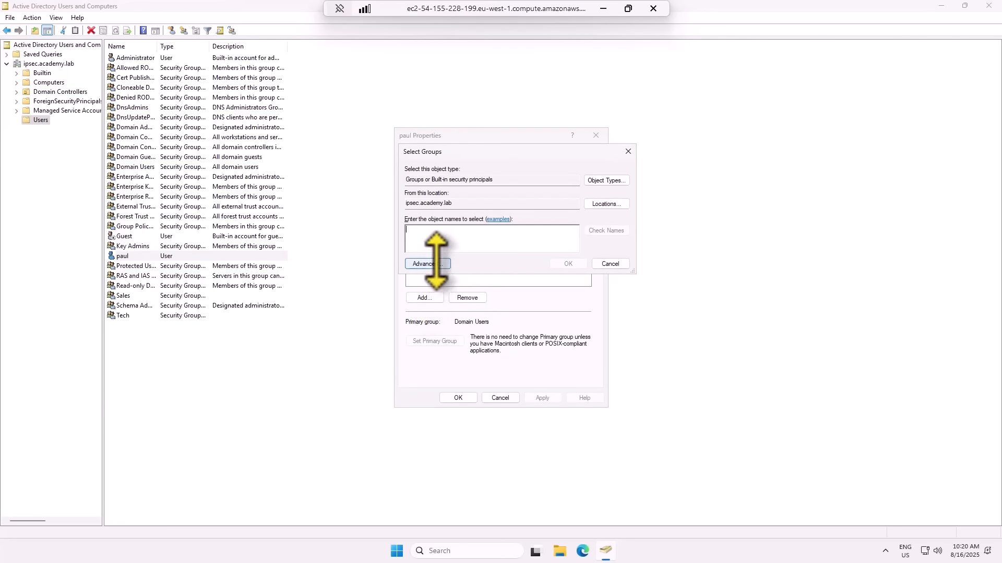
text(sales)
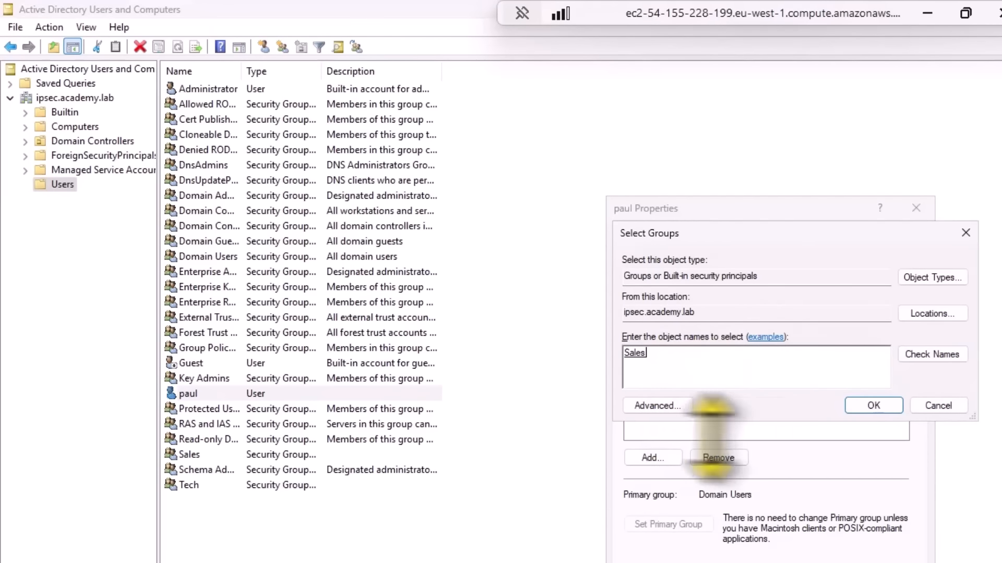
click(872, 407)
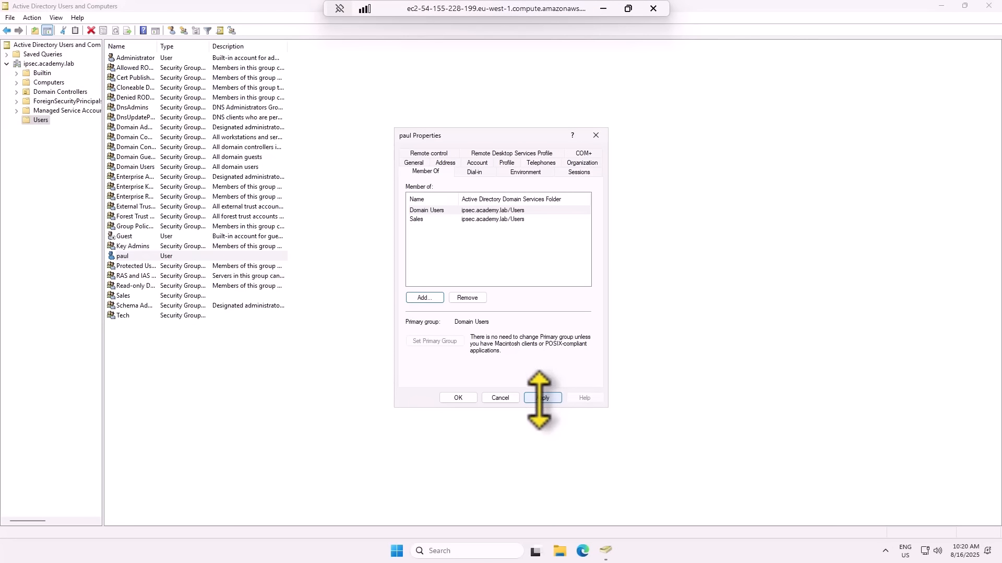
click(541, 398)
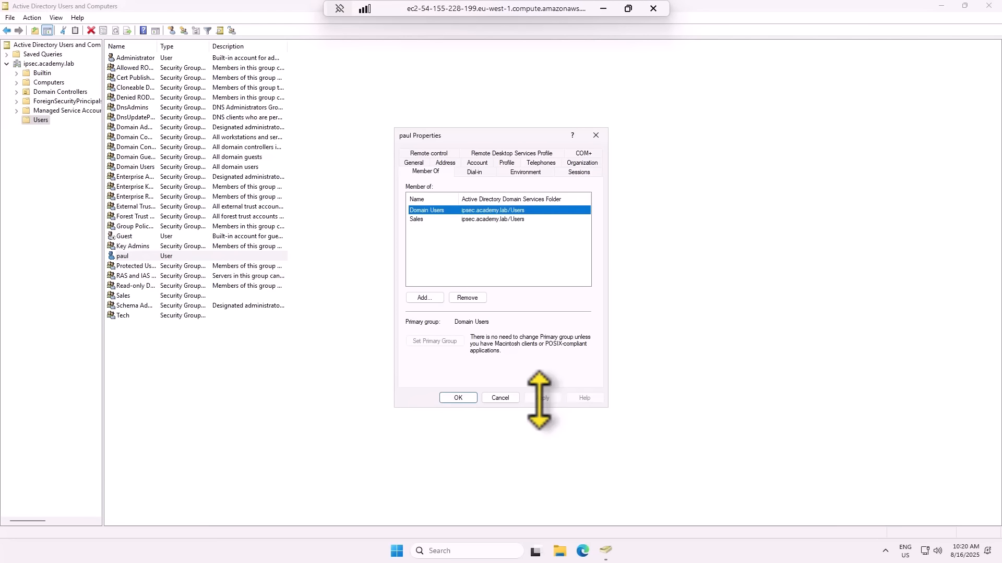
click(454, 398)
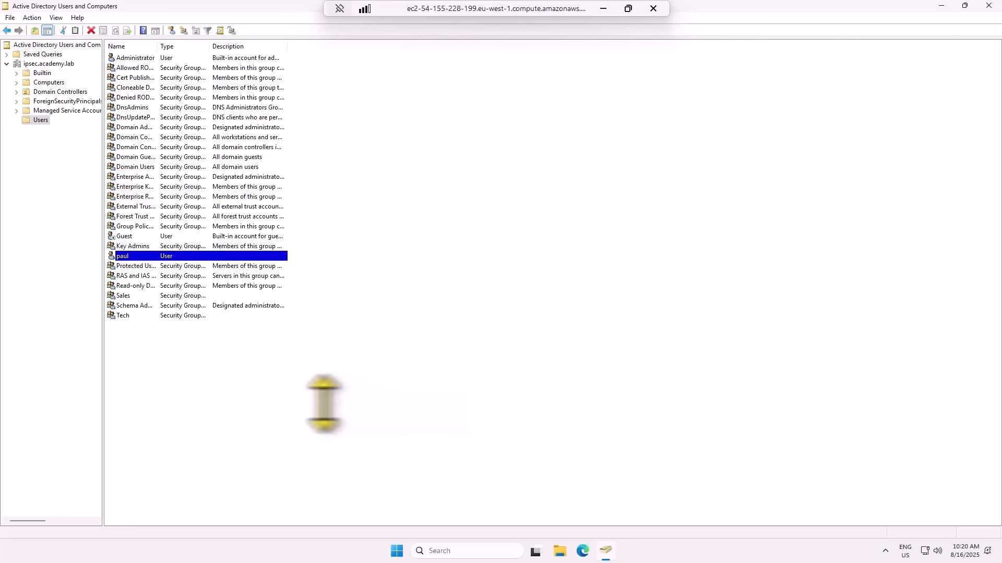
Start creating another new object in the Users container.
right_click(135, 355)
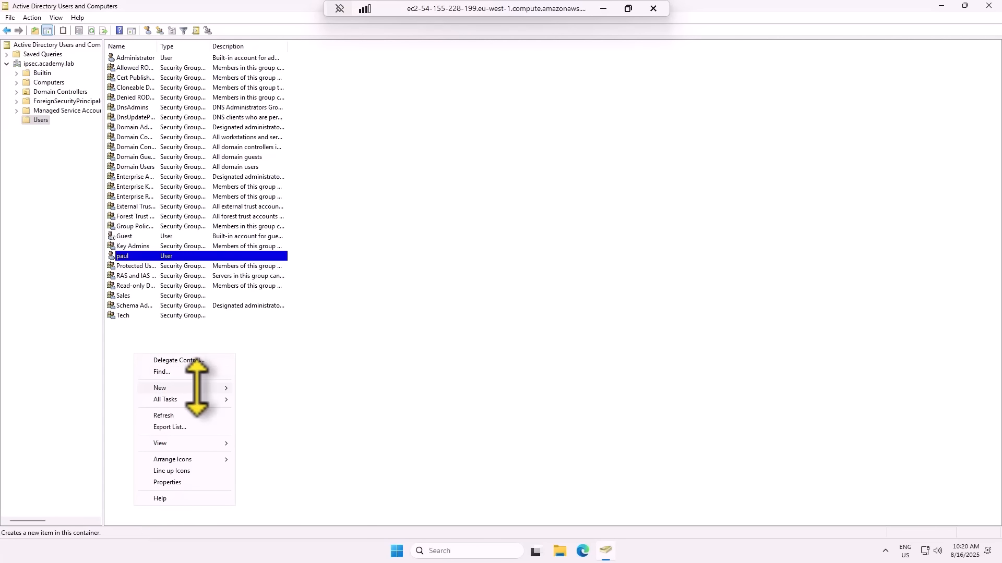
mouse_move(196, 388)
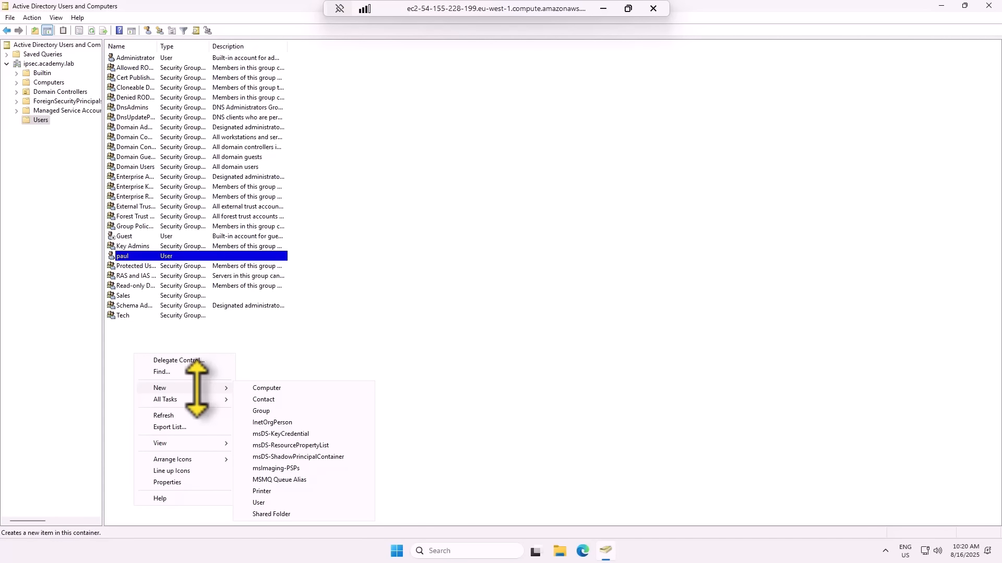